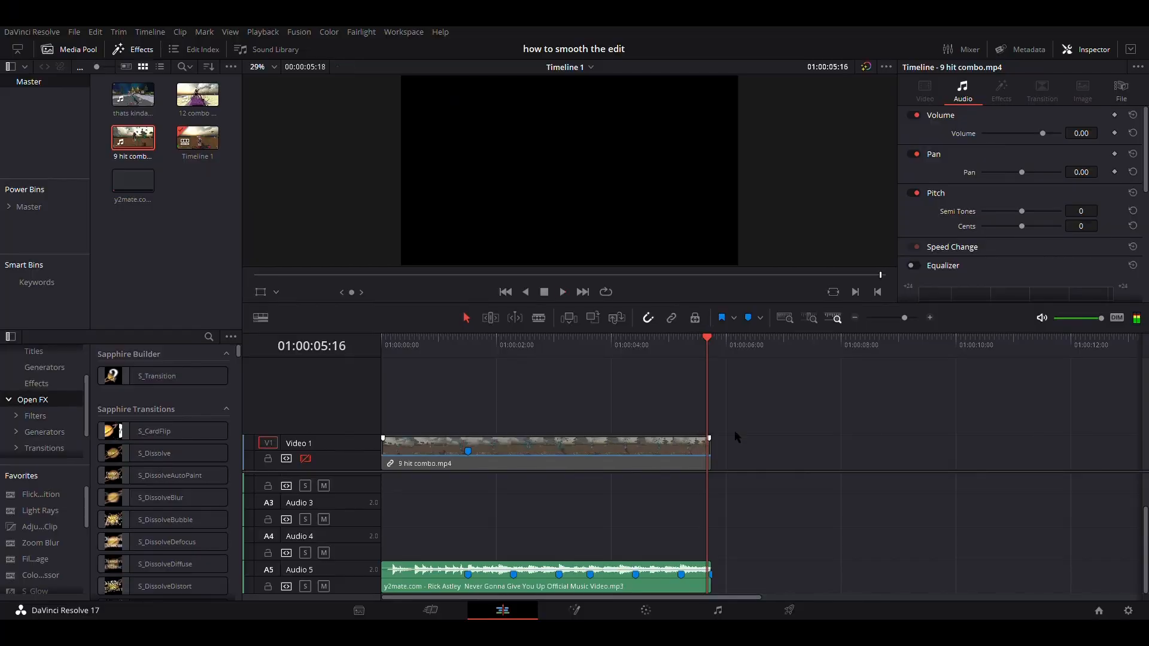
Move the Rick Astley music clip from Audio 5 up to the Audio 2 track.
scroll(536, 496, "up", 2)
scroll(536, 497, "down", 2)
left_click(583, 591)
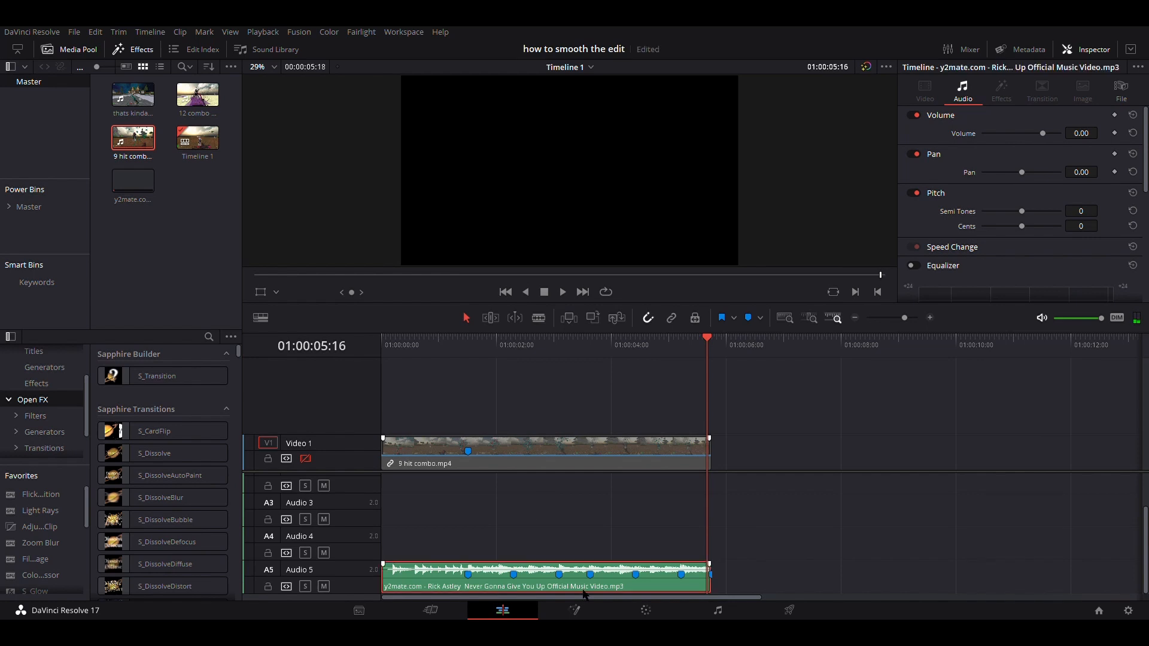
key("alt+Up")
key("alt+Up")
key("alt+Up")
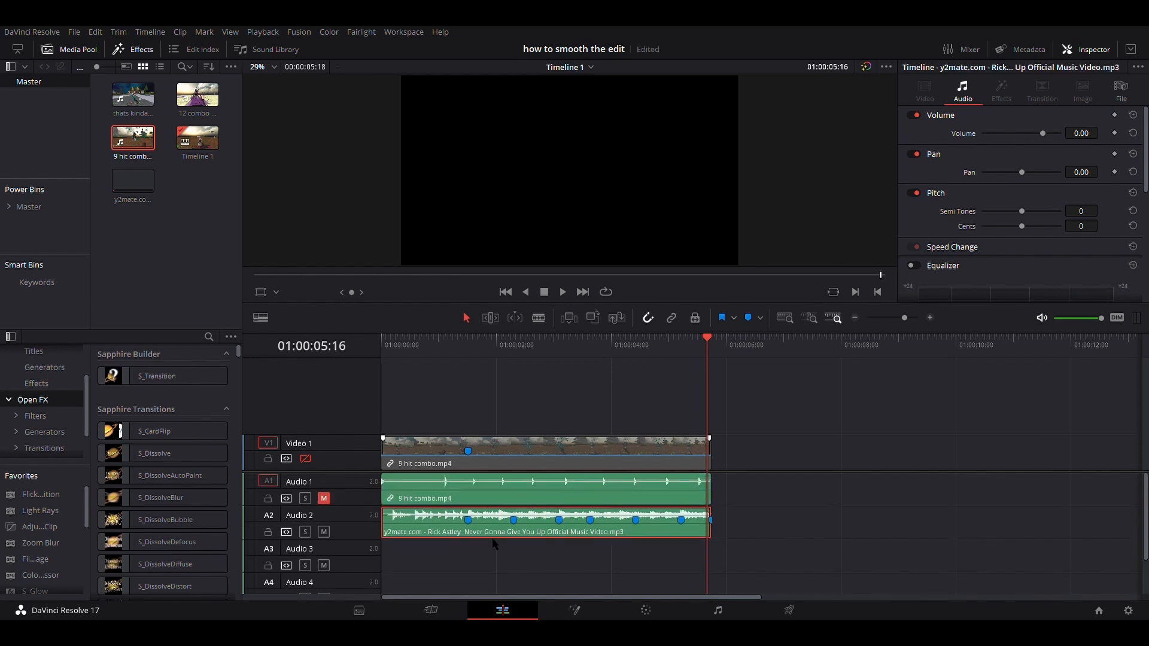
Unmute Audio 1, enable the Video 1 track and return the playhead to the start of the timeline.
left_click(323, 498)
left_click(305, 459)
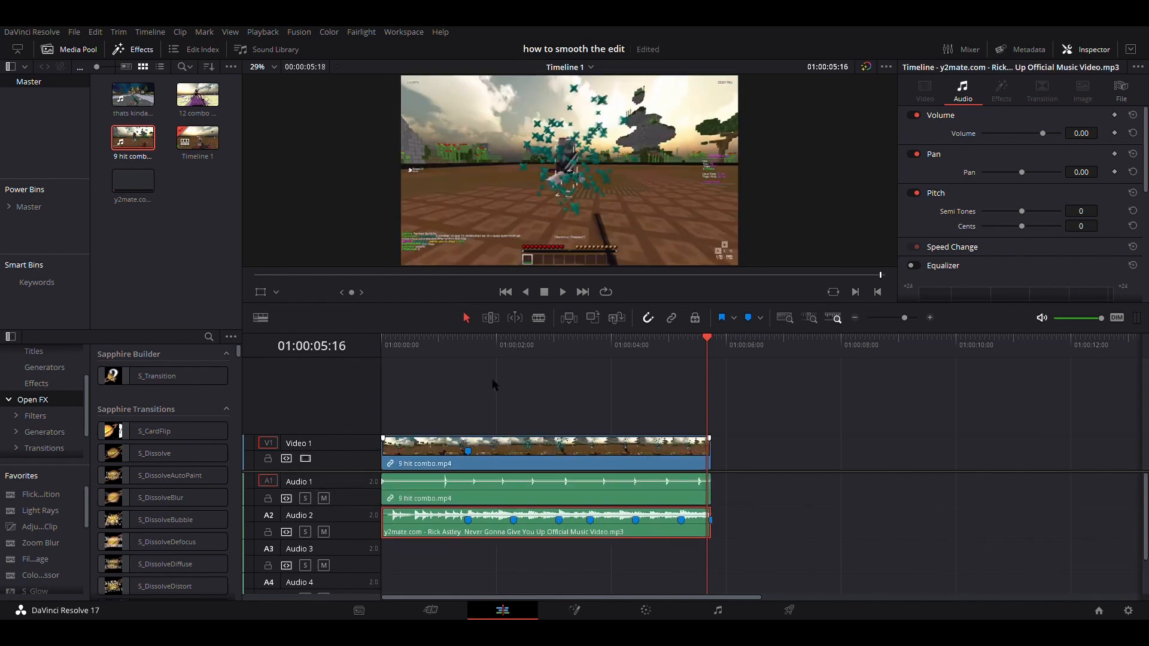
key("Home")
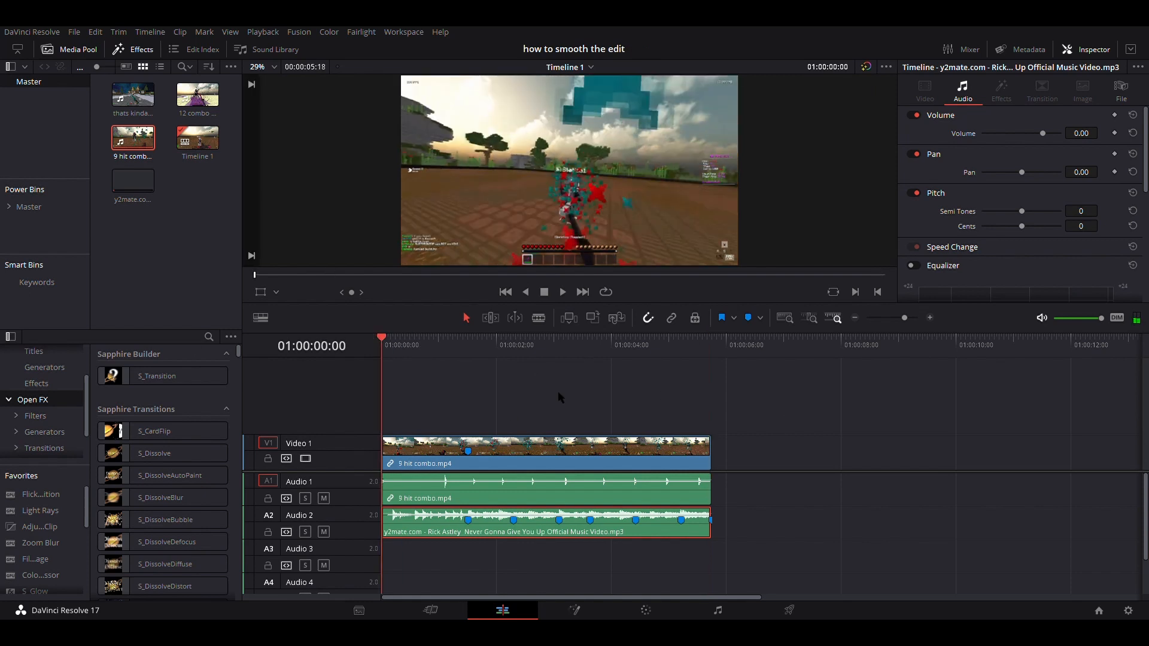
Select the 9 hit combo.mp4 video clip and preview the timeline from its beginning.
left_click(553, 443)
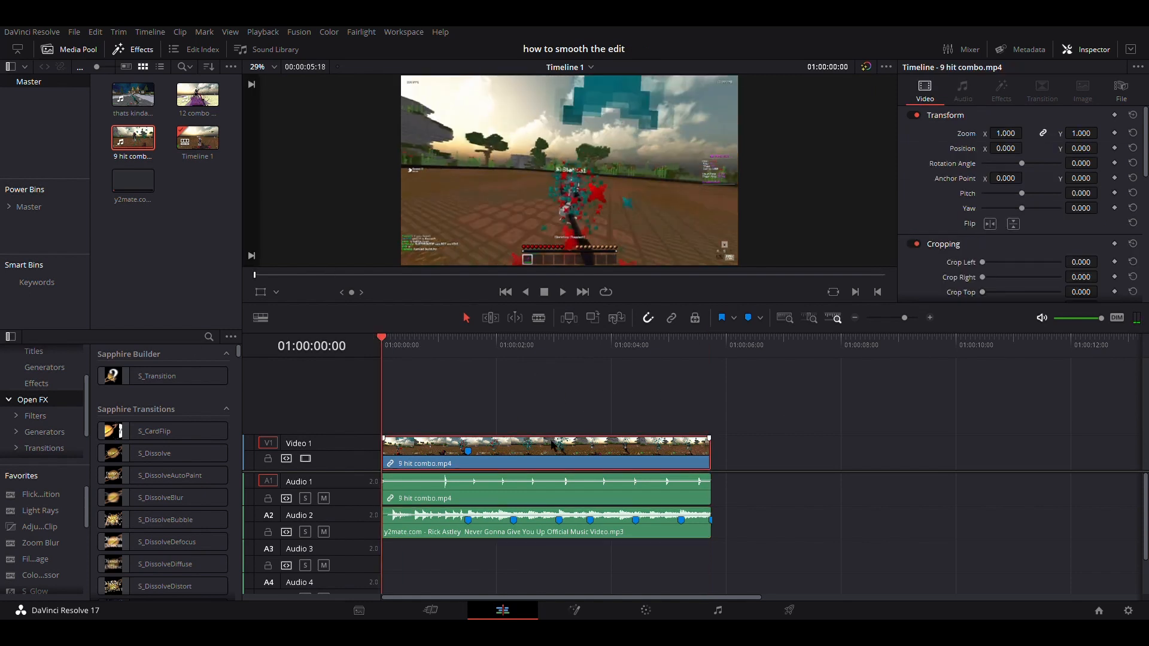
key("space")
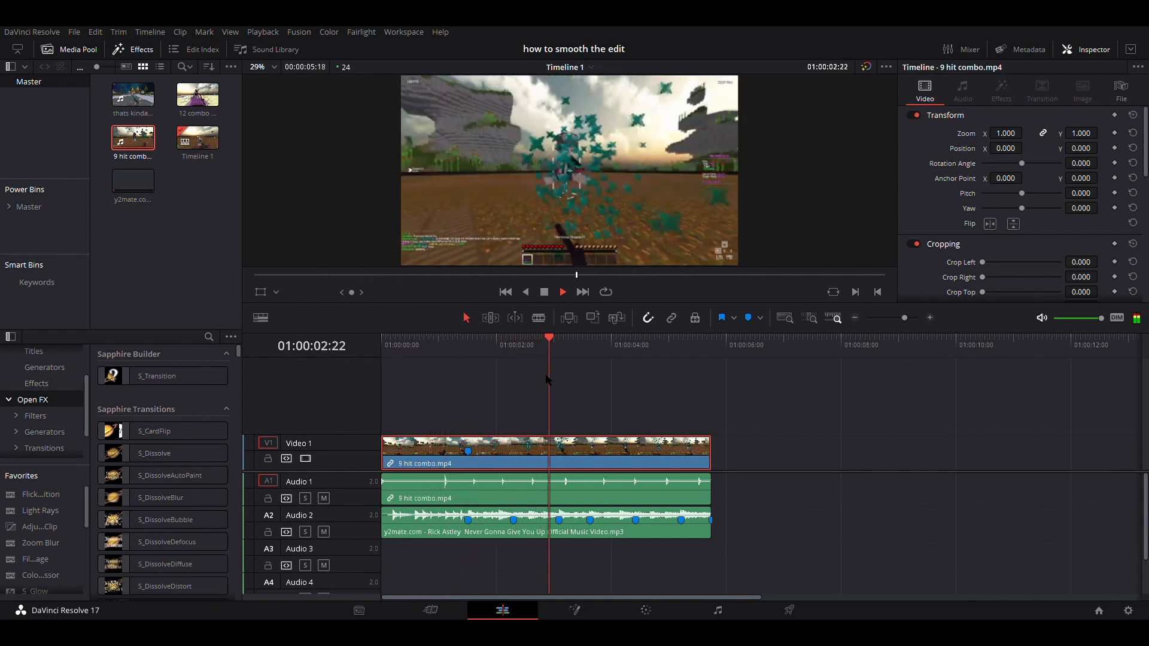
key("space")
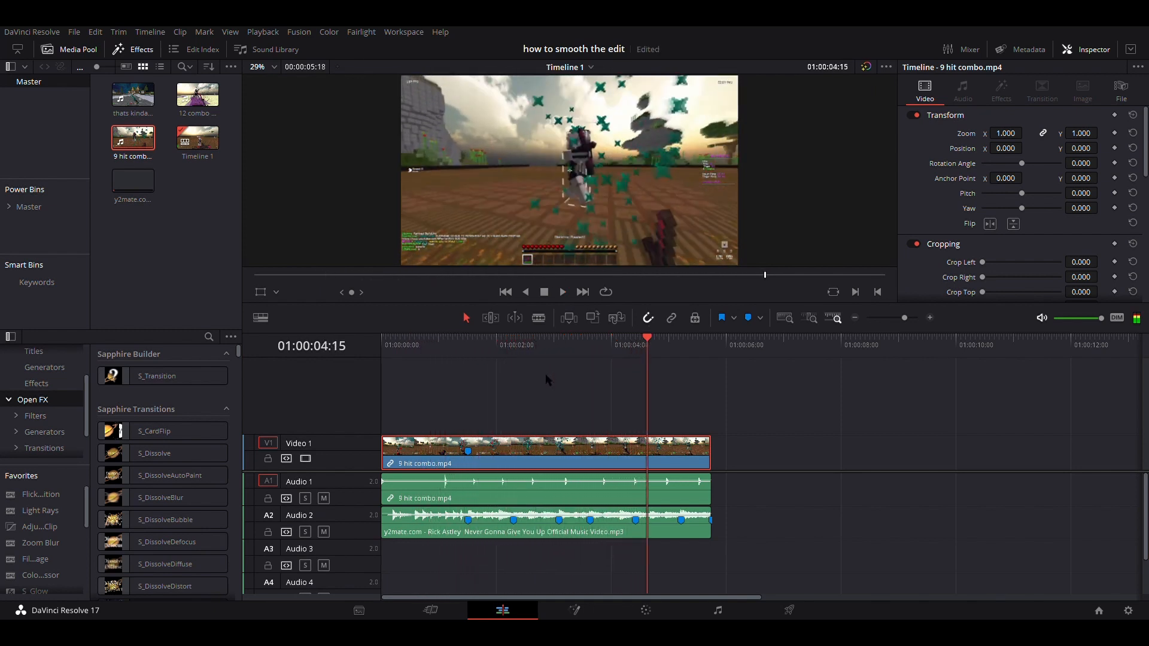
Split the 9 hit combo.mp4 video at the six music markers from 01:00:05:05 back to 01:00:01:12.
left_click(486, 342)
left_click_drag(486, 343, 467, 343)
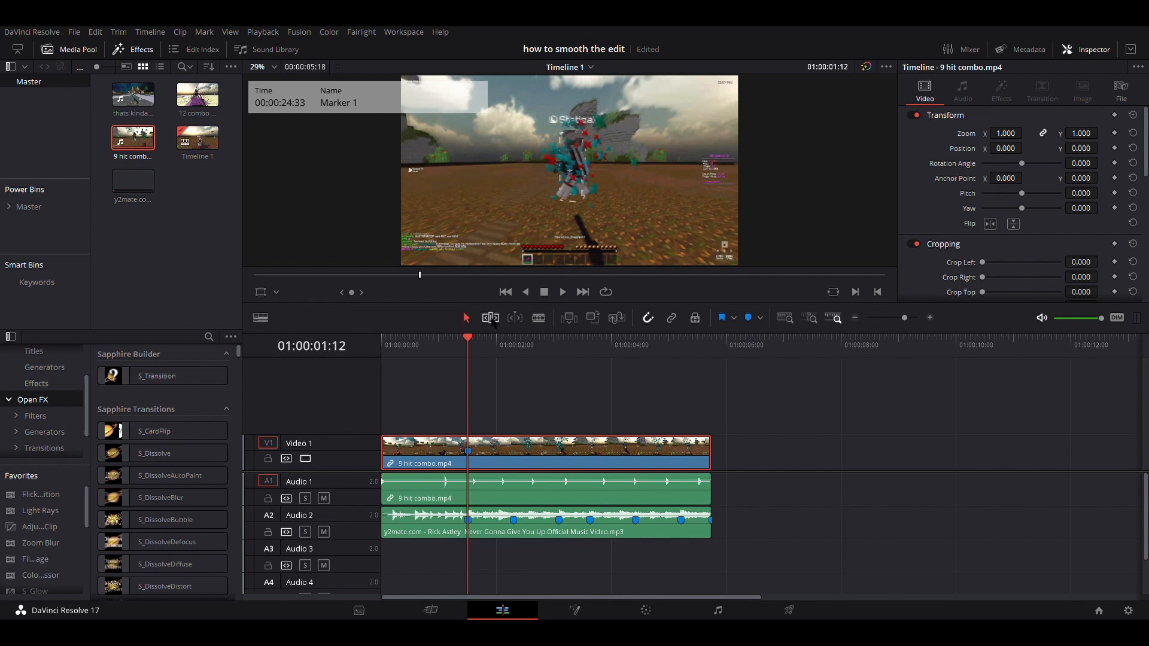
left_click(683, 345)
key("ctrl+b")
left_click(635, 345)
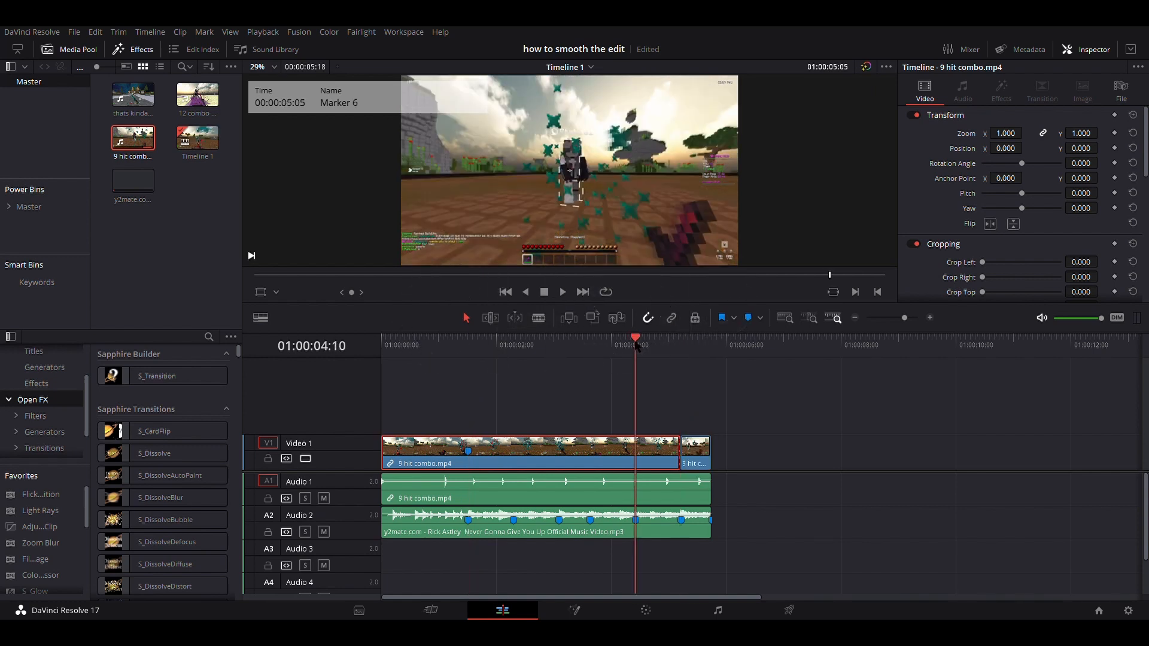
key("ctrl+b")
left_click(589, 346)
key("ctrl+b")
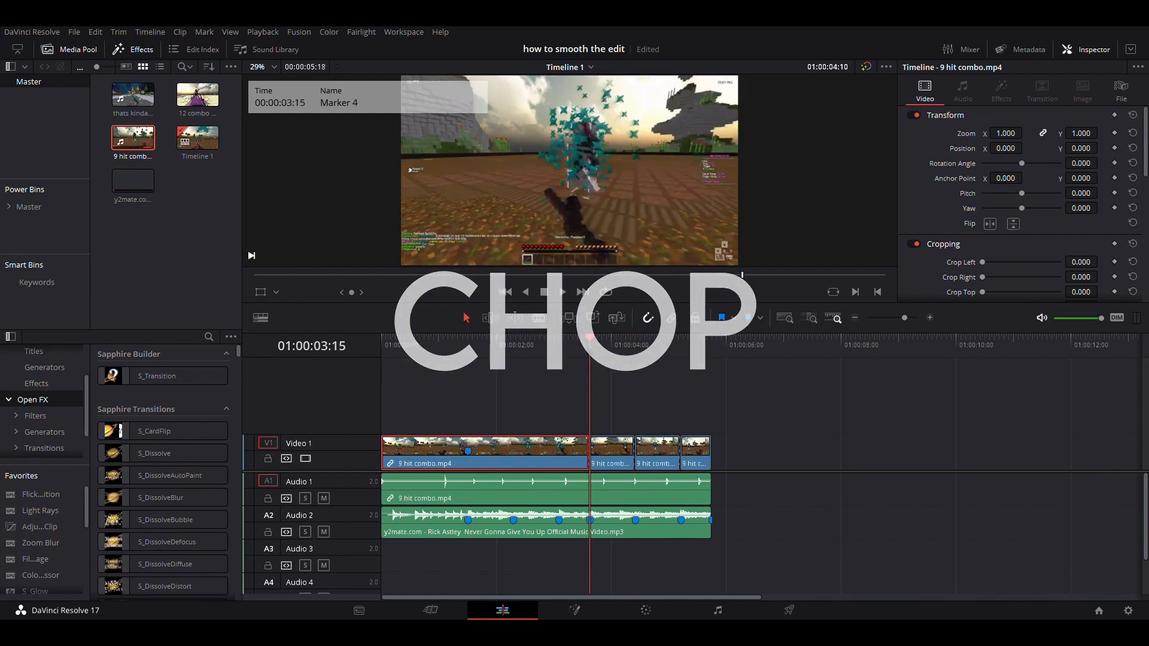
left_click(559, 346)
key("ctrl+b")
left_click(513, 345)
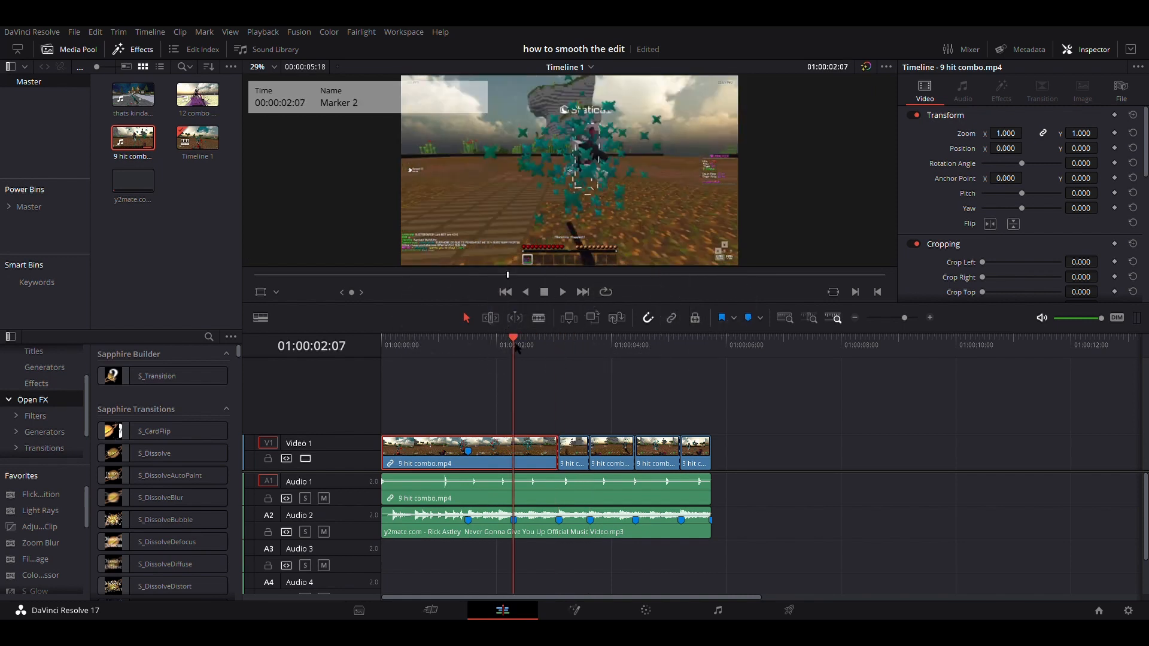
key("ctrl+b")
left_click(468, 346)
key("ctrl+b")
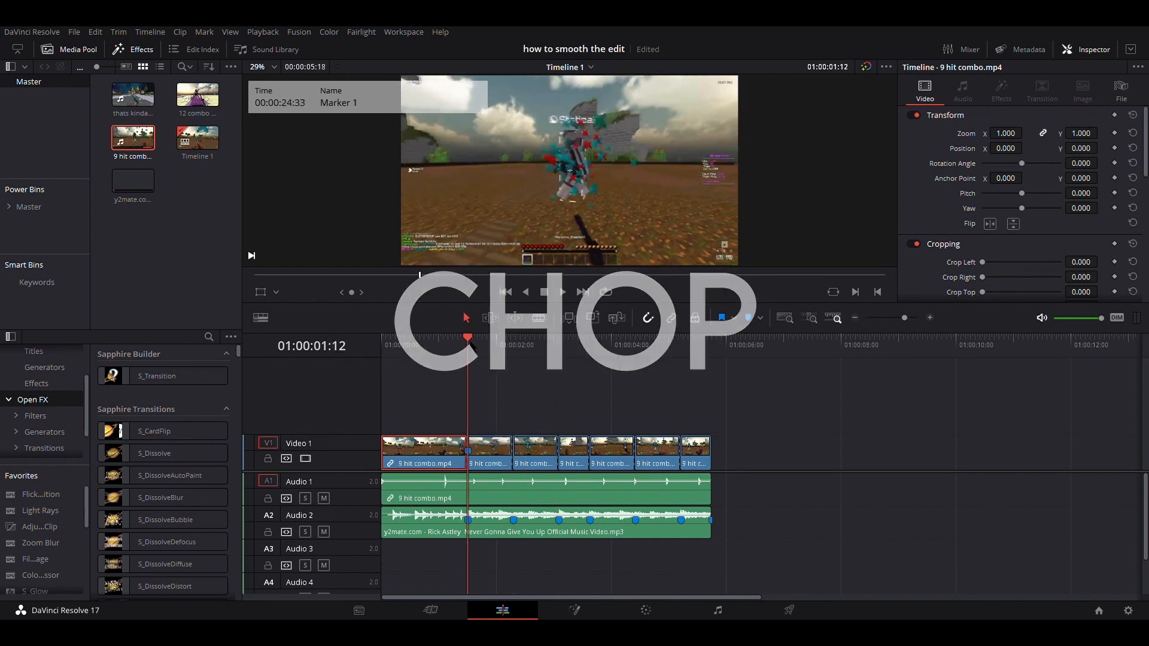
Open the first video segment on the Fusion page and reposition the MediaIn1 and MediaOut1 nodes in the node graph.
left_click(443, 345)
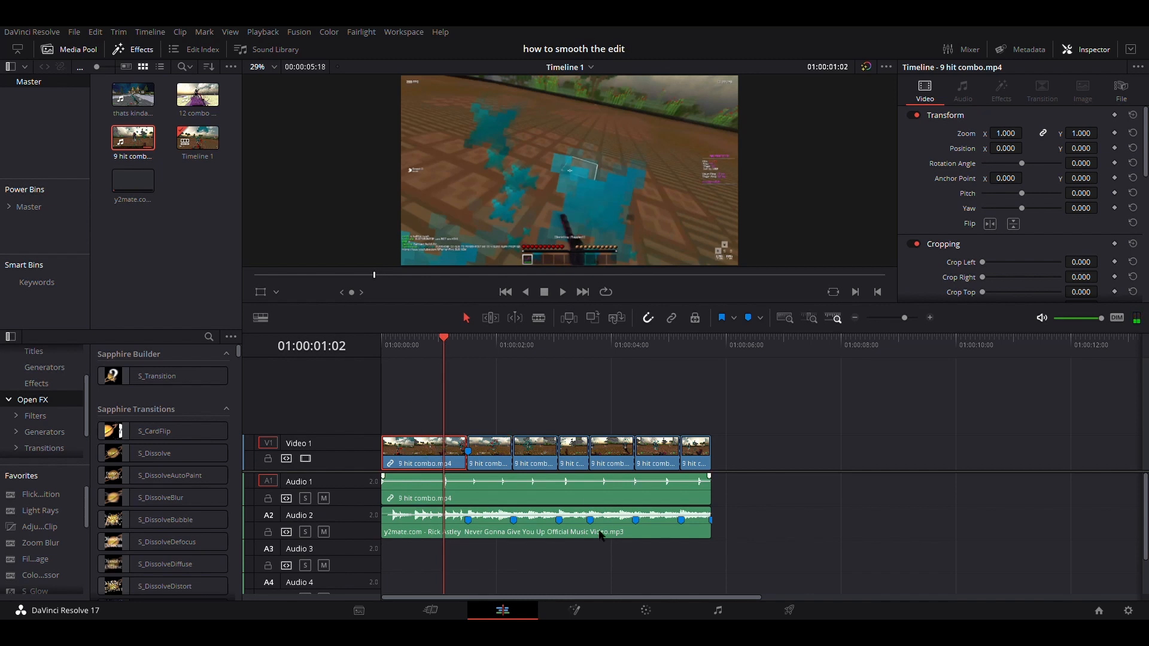
left_click(574, 609)
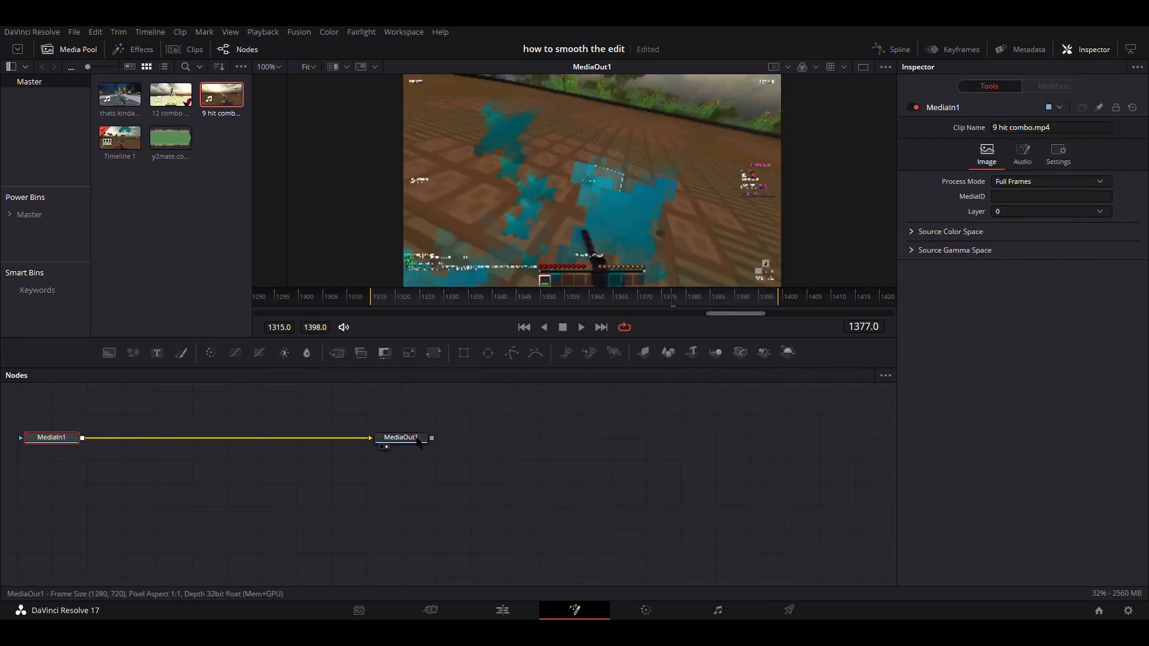
left_click_drag(401, 438, 715, 460)
left_click_drag(52, 437, 261, 460)
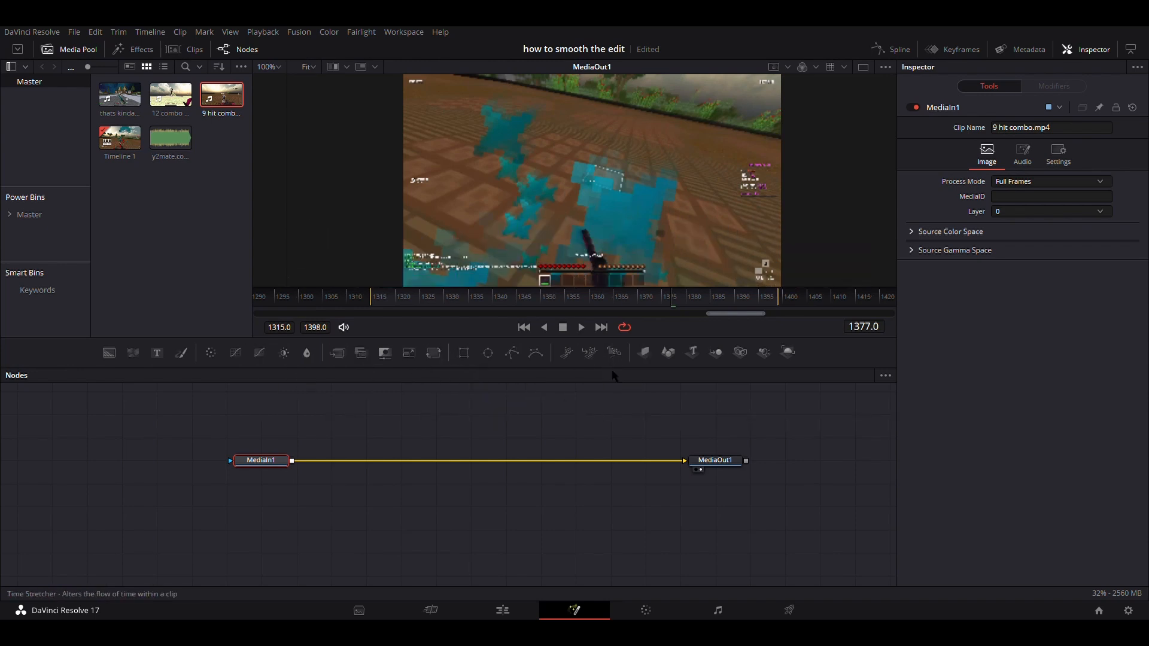
Insert a Time Stretcher node between MediaIn1 and MediaOut1 and remove its default Source Time keyframe.
key("Return")
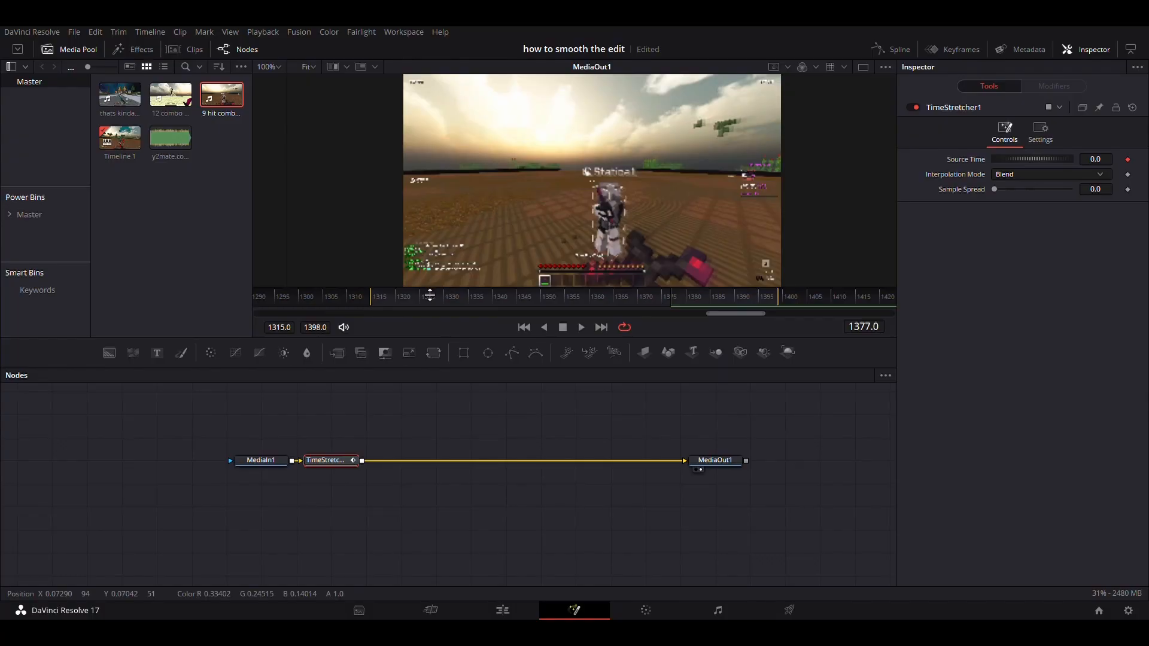
left_click_drag(430, 296, 383, 304)
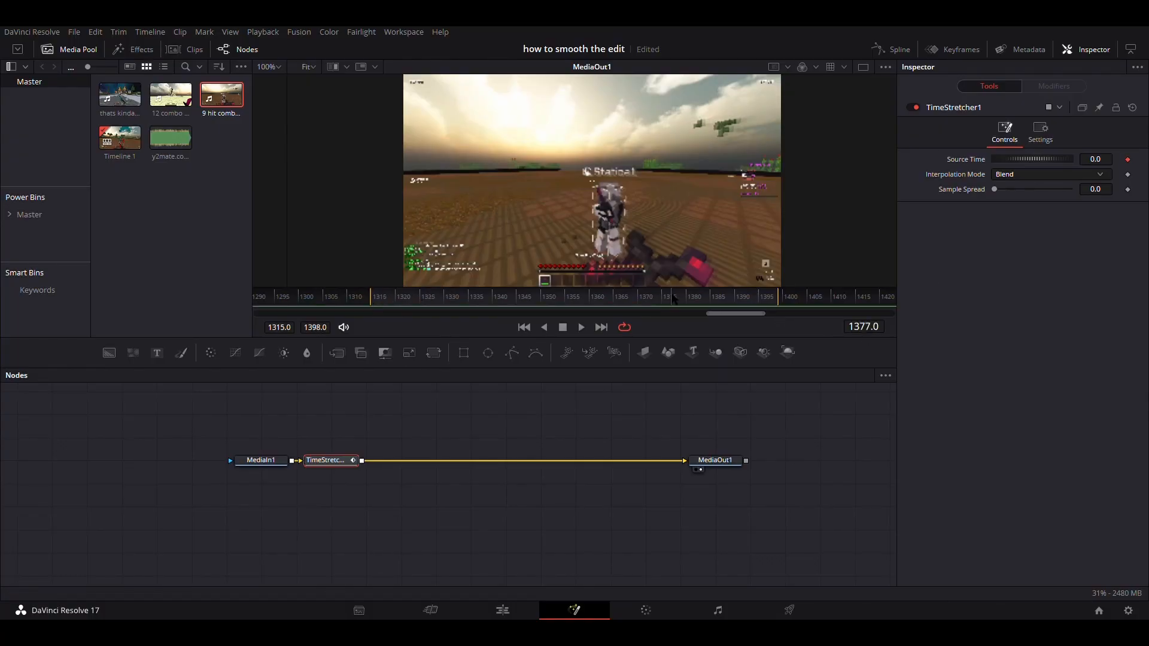
left_click(1128, 160)
Set the Time Stretcher's Source Time to 1360 at the segment's first frame, 1315.
left_click_drag(546, 297, 372, 297)
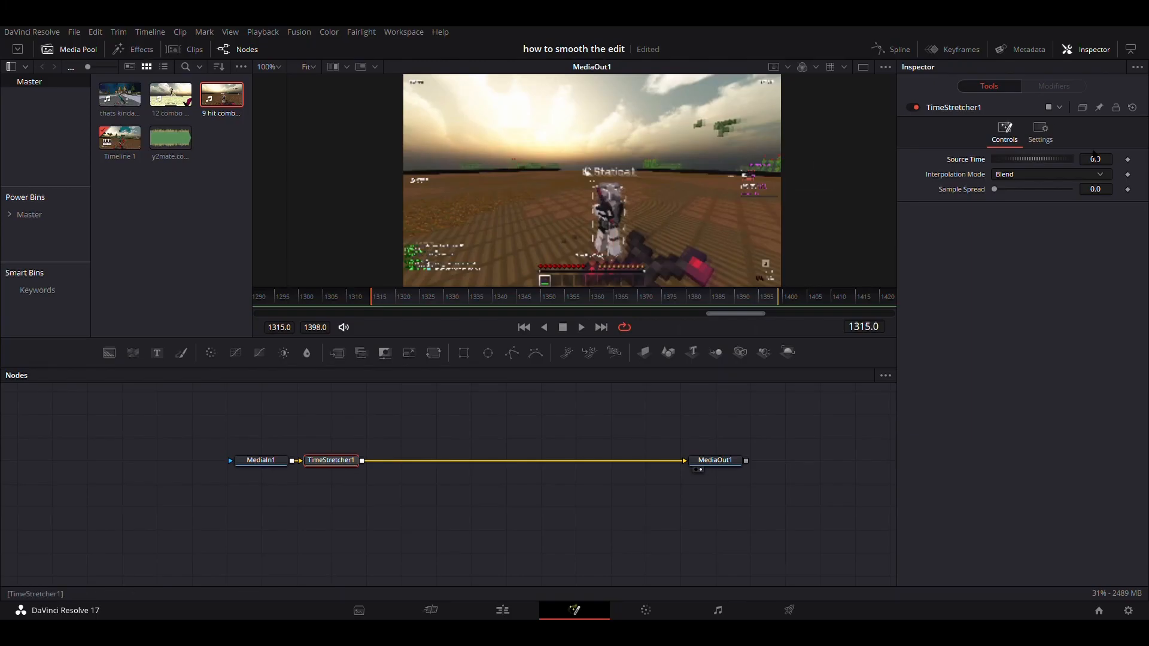
left_click(1094, 159)
type("1360")
key("Tab")
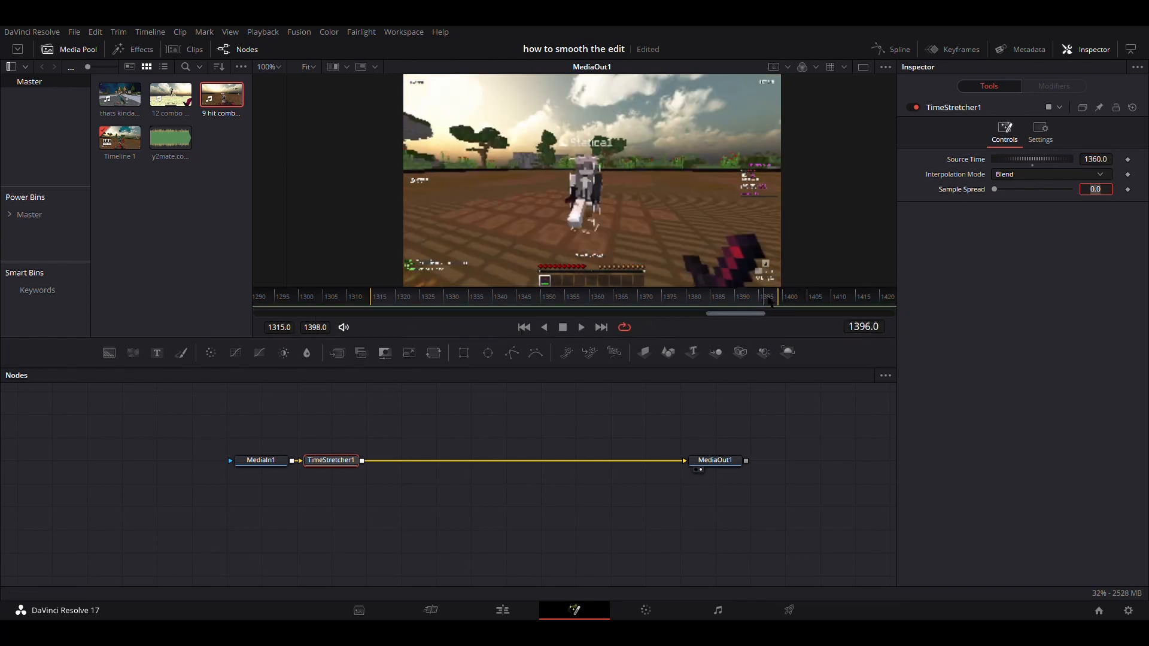
Keyframe Source Time at frame 1315 and add a second keyframe of 1399 at frame 1399.
left_click(1068, 289)
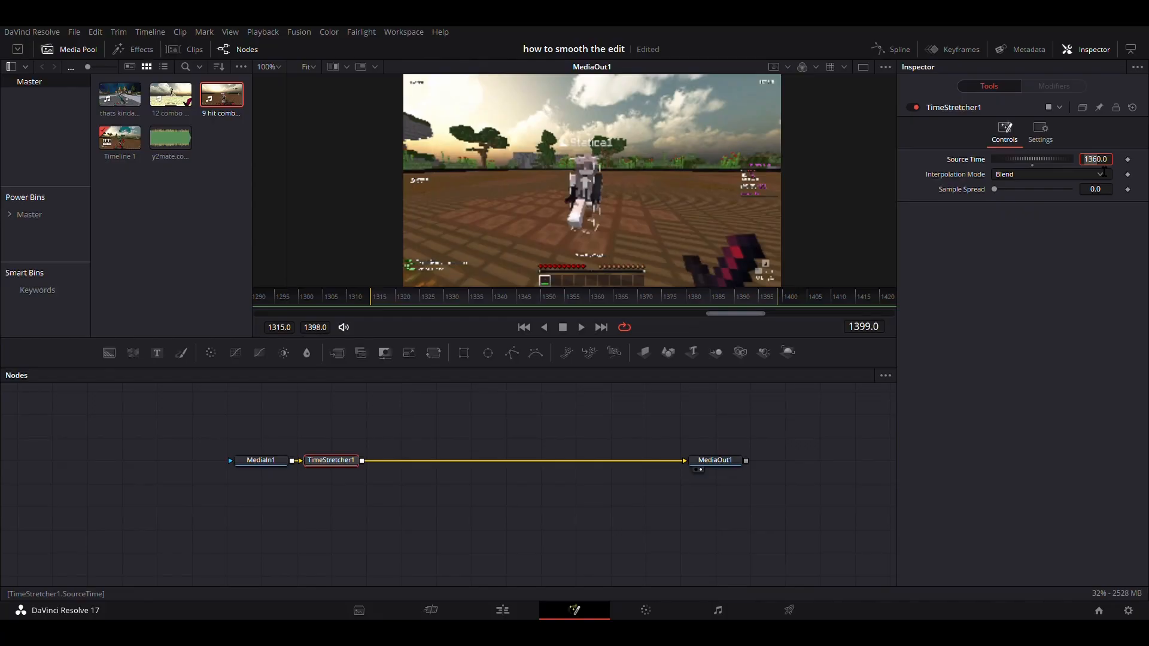
left_click_drag(384, 298, 371, 298)
left_click(1134, 160)
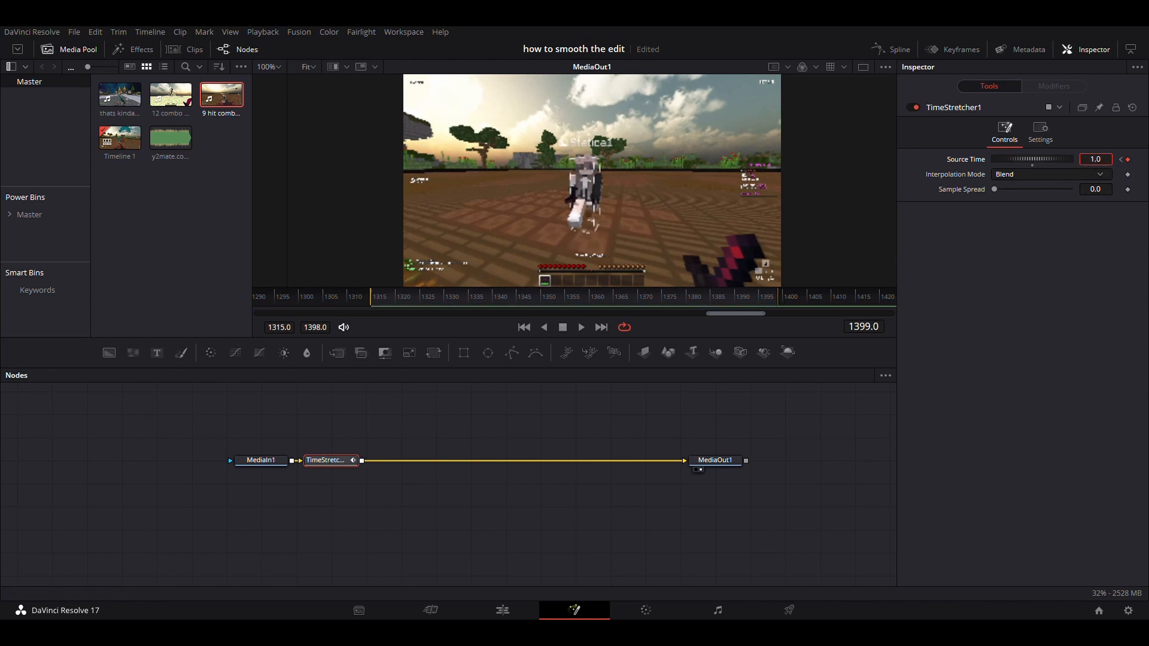
key("Return")
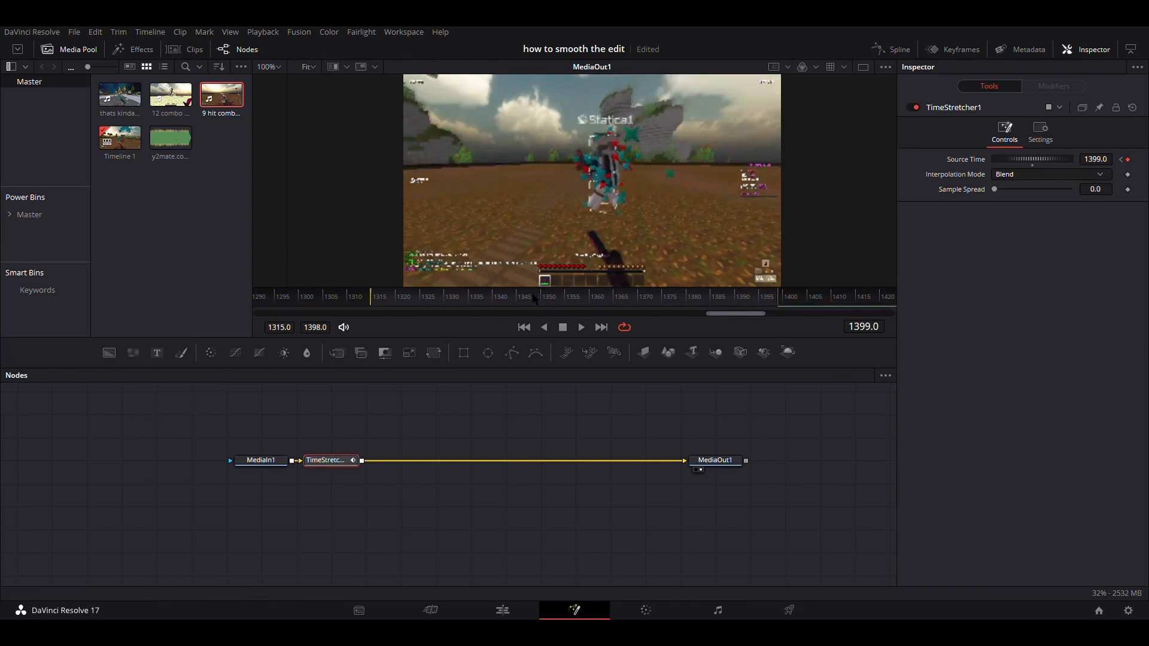
Play the retimed segment from frame 1315 and inspect the slowed footage around frame 1355.
left_click(372, 299)
key("space")
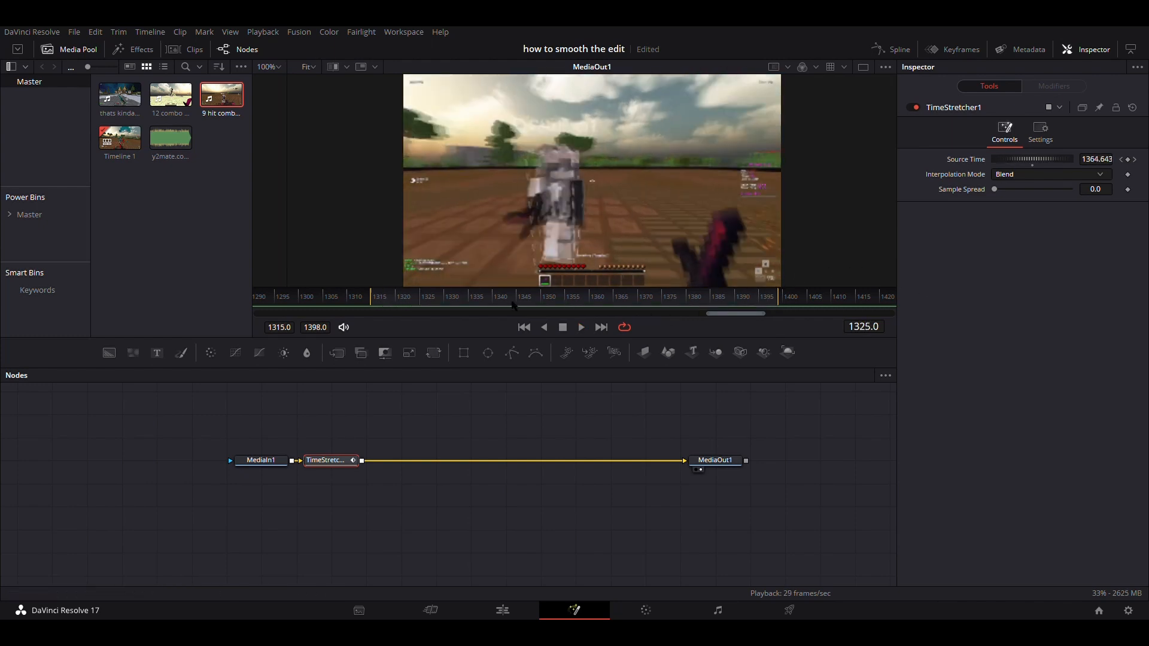
left_click(566, 299)
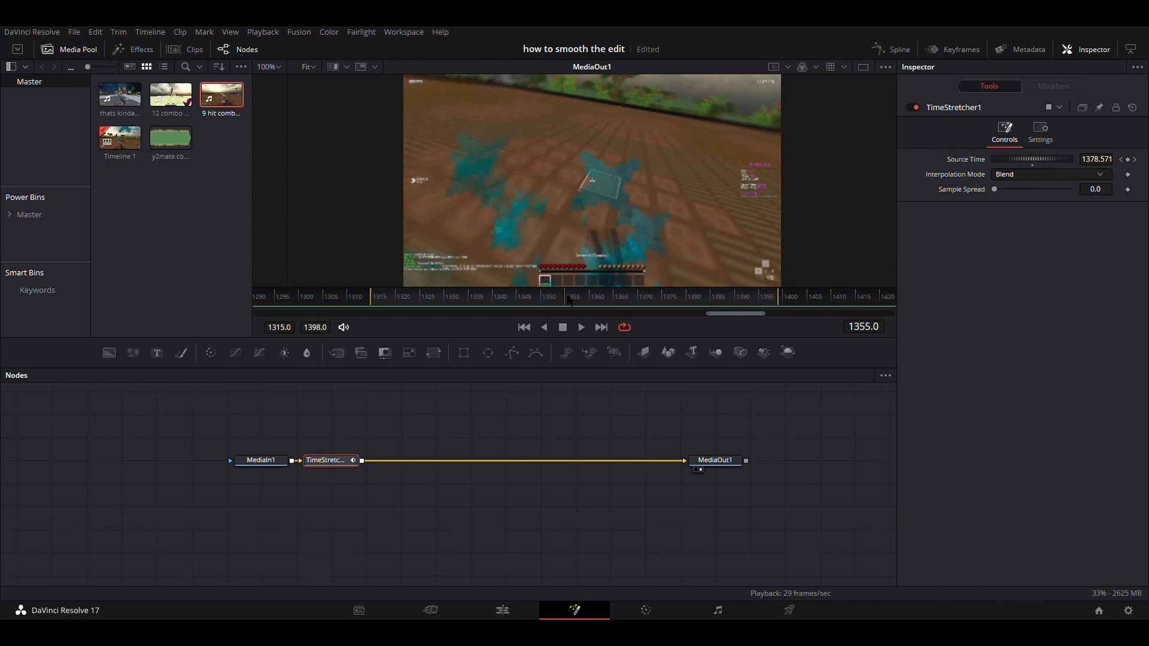
mouse_move(569, 301)
left_mouse_down()
mouse_move(373, 299)
mouse_move(595, 300)
mouse_move(567, 301)
left_mouse_up()
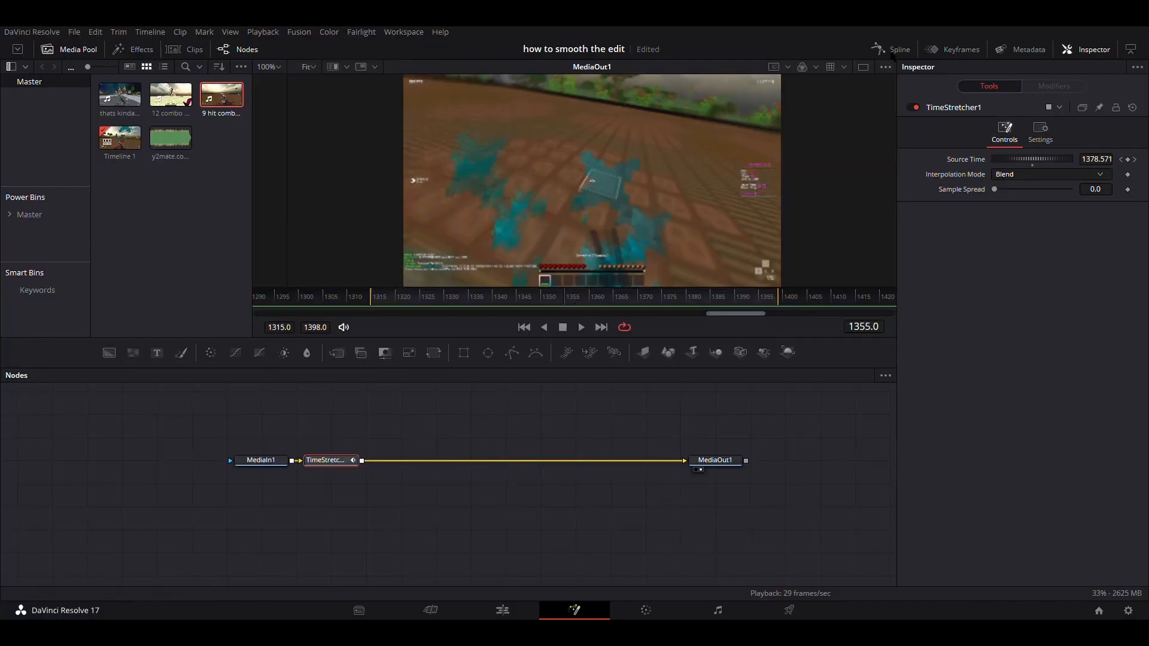
Show the Time Stretcher's Source Time curve fitted in the Spline editor and smooth both of its keyframes.
left_click(901, 51)
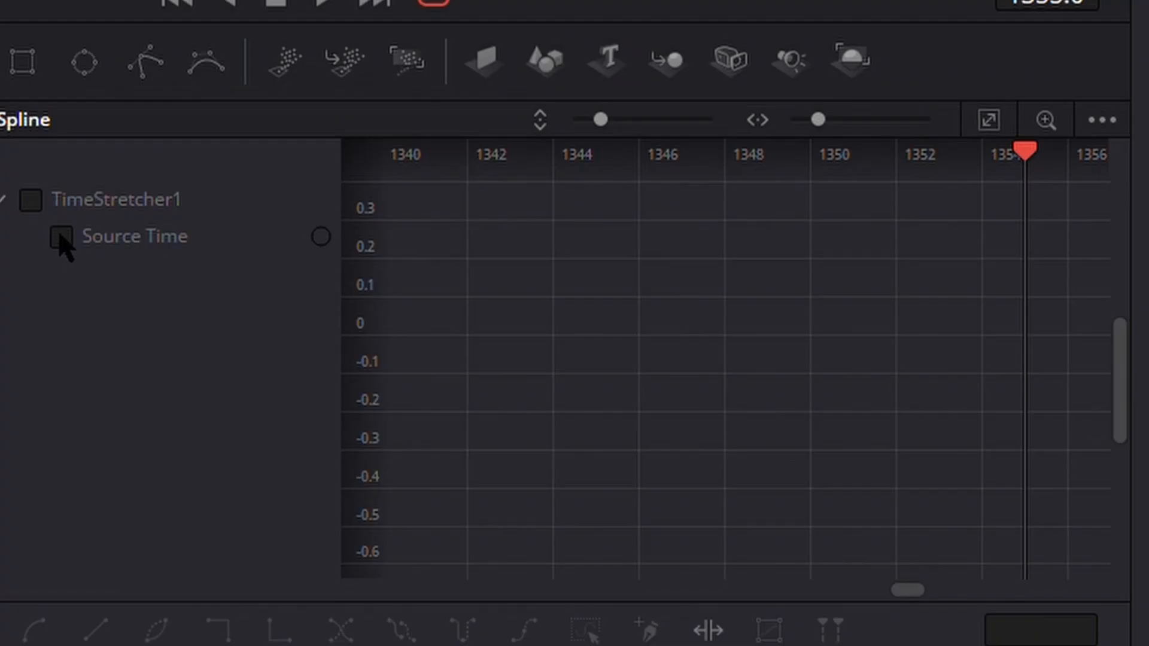
left_click(478, 421)
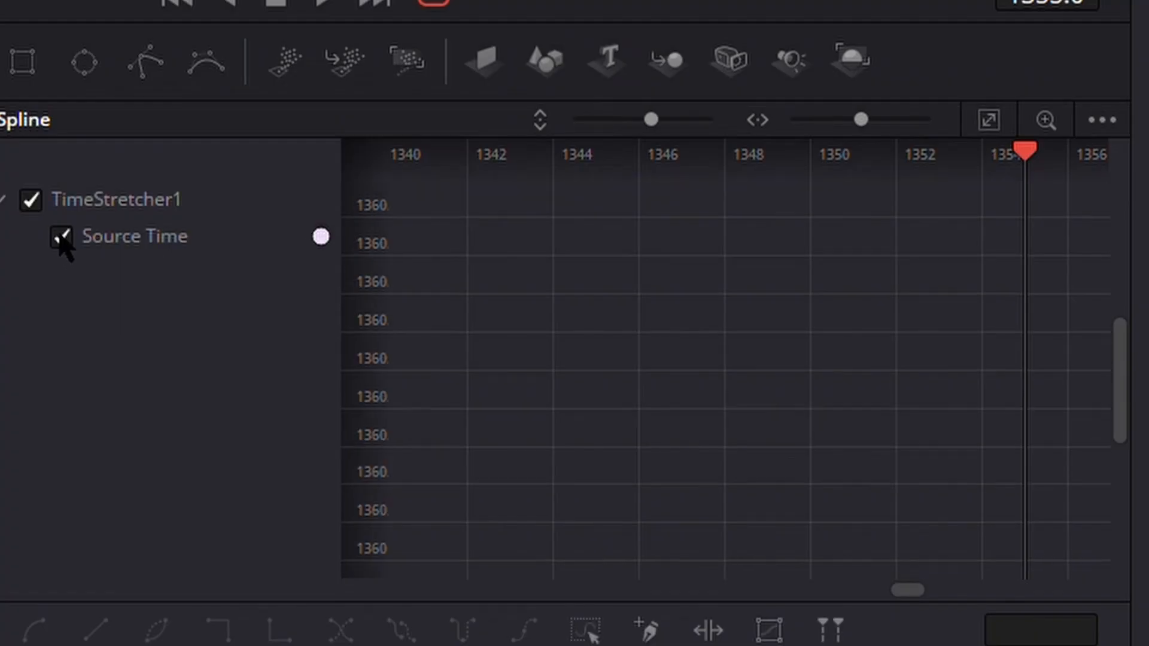
left_click(989, 121)
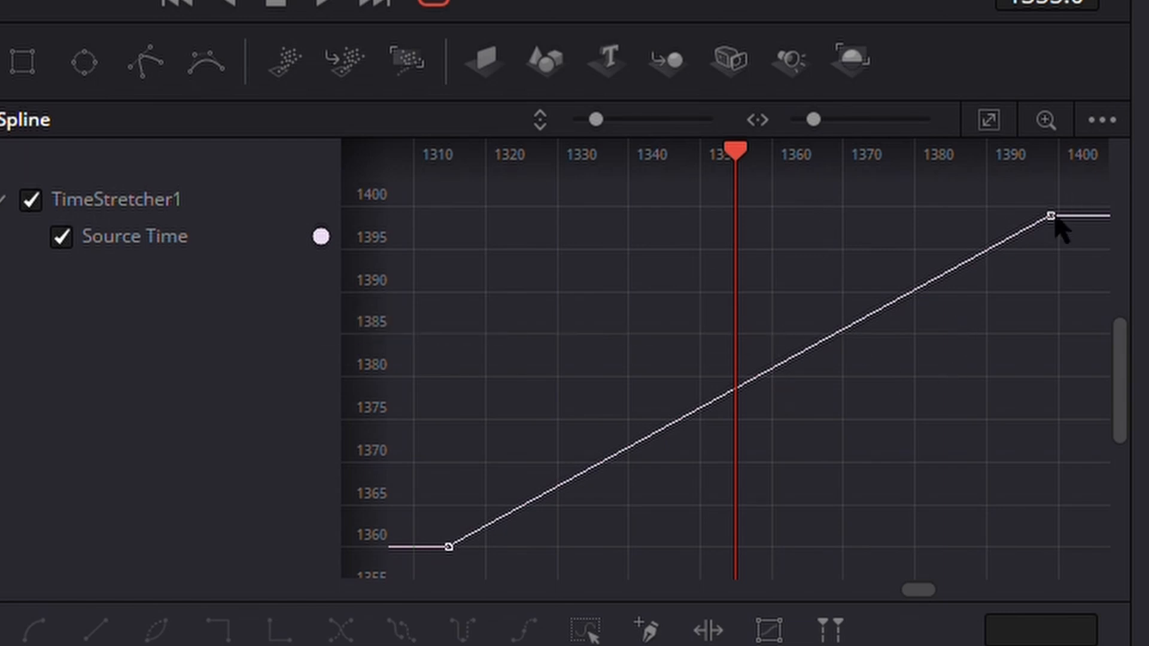
left_click_drag(1074, 190, 398, 611)
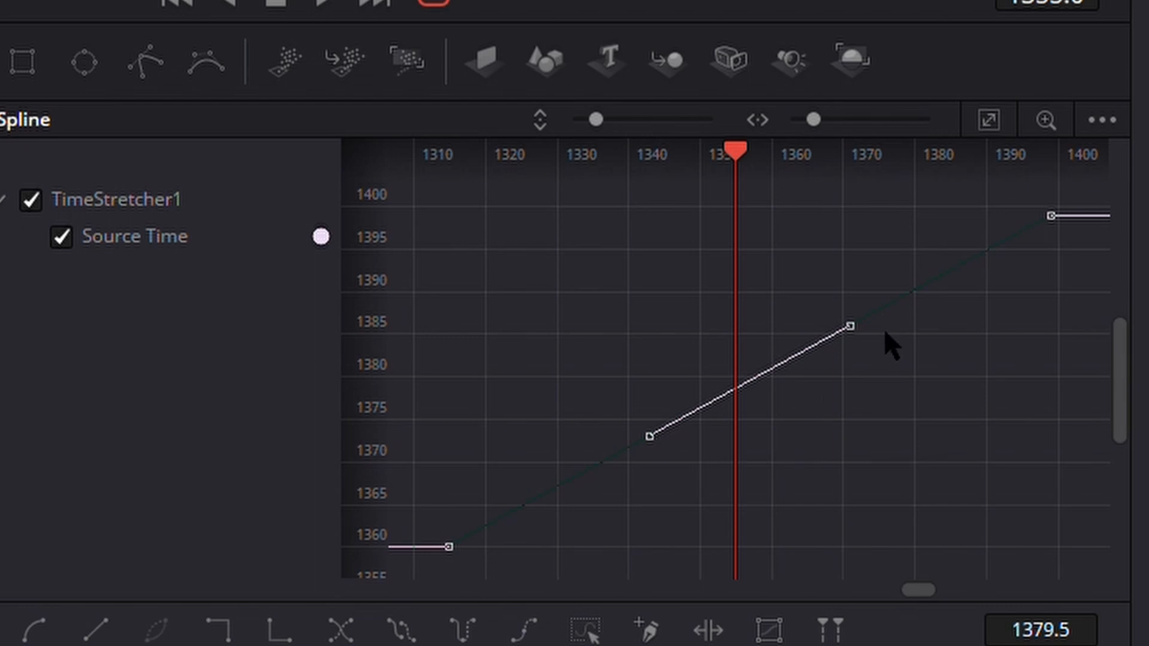
key("shift+s")
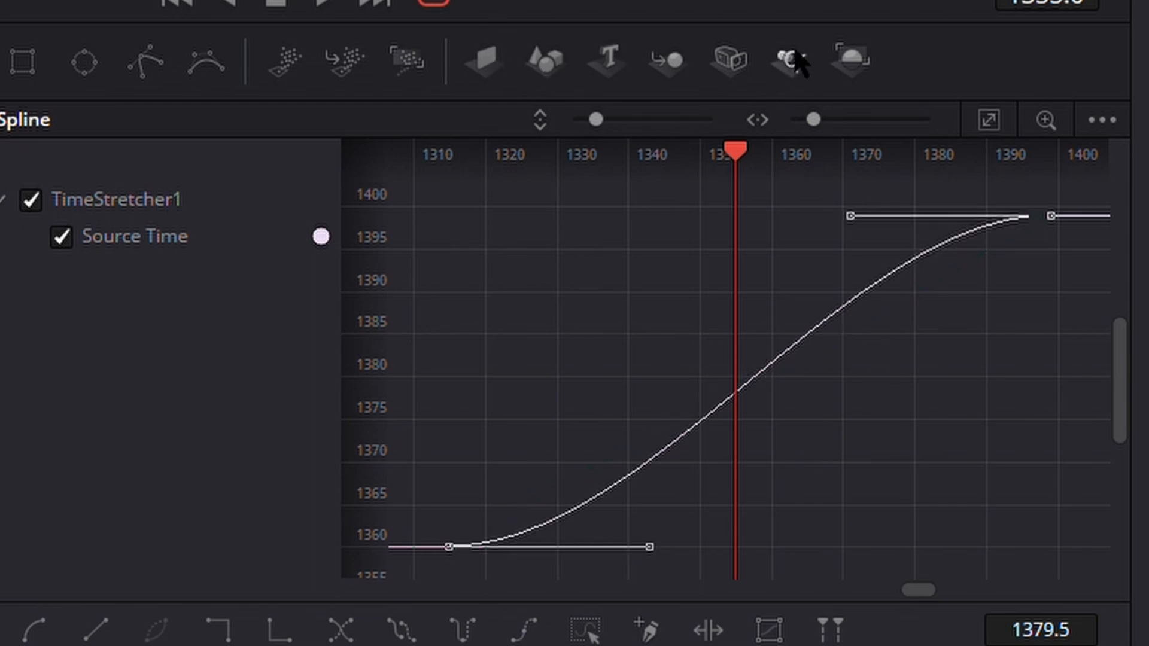
Preview the smoothed speed curve from frame 1315 and return the playhead to that frame.
left_click_drag(83, 1, 76, 1)
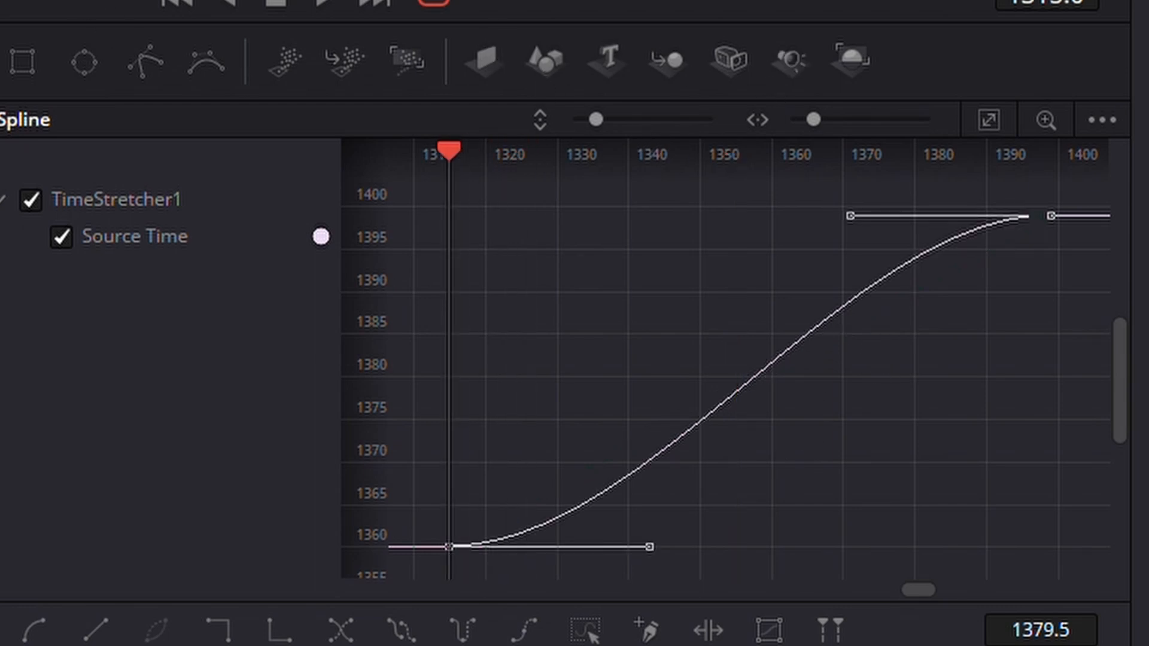
key("space")
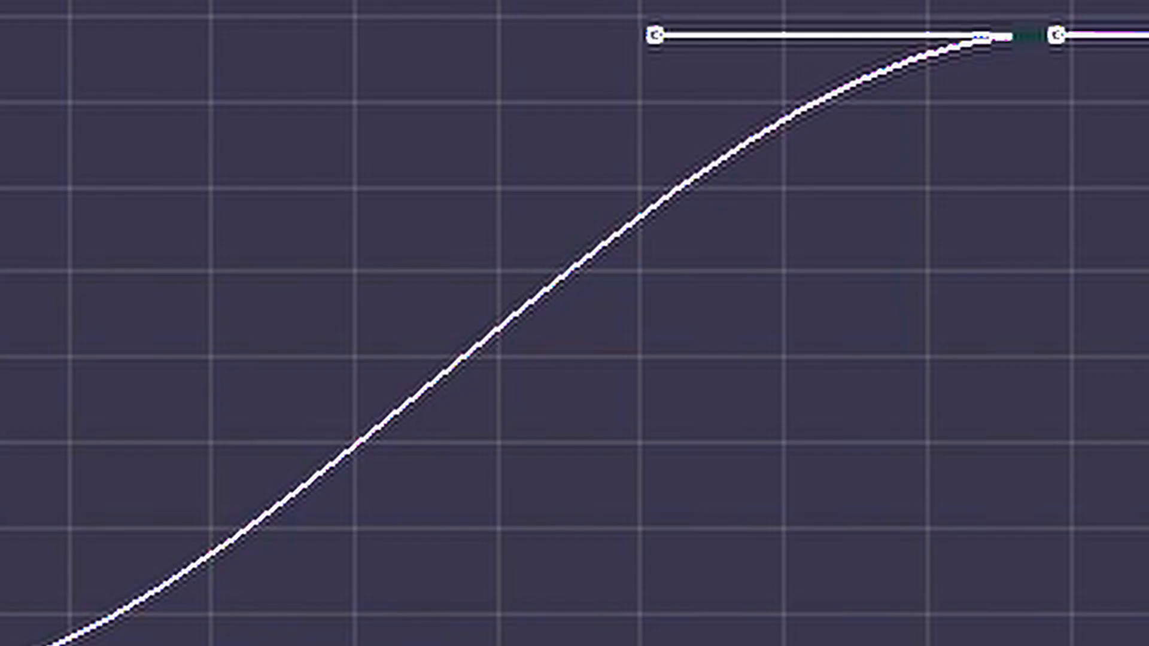
key("Left")
key("Left")
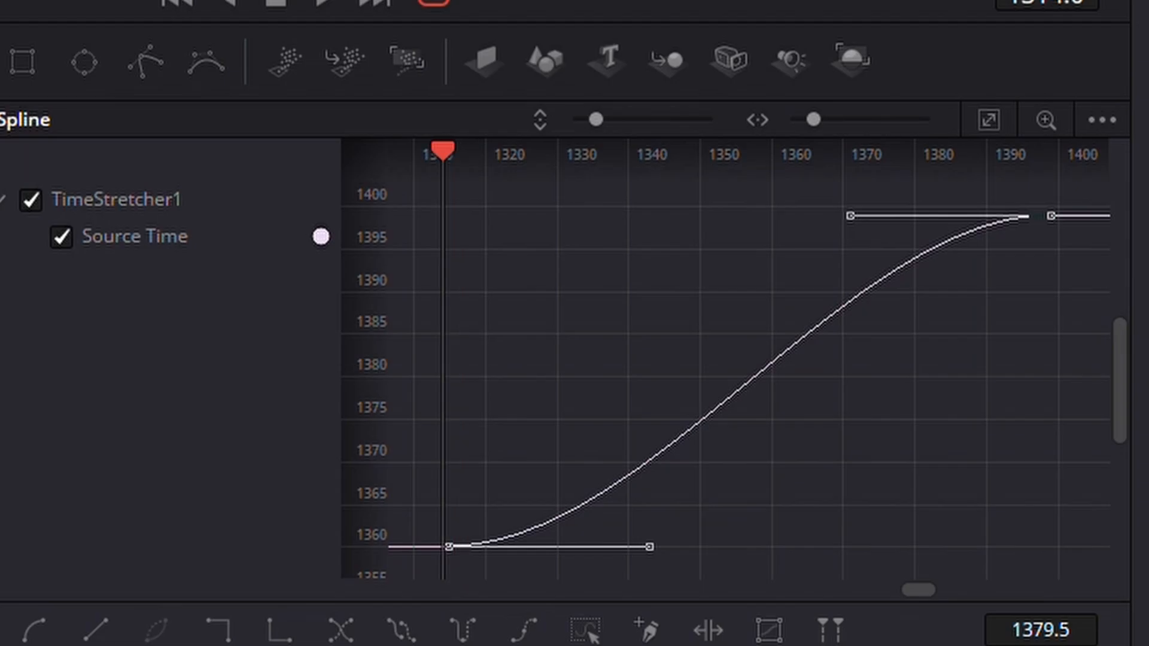
key("Right")
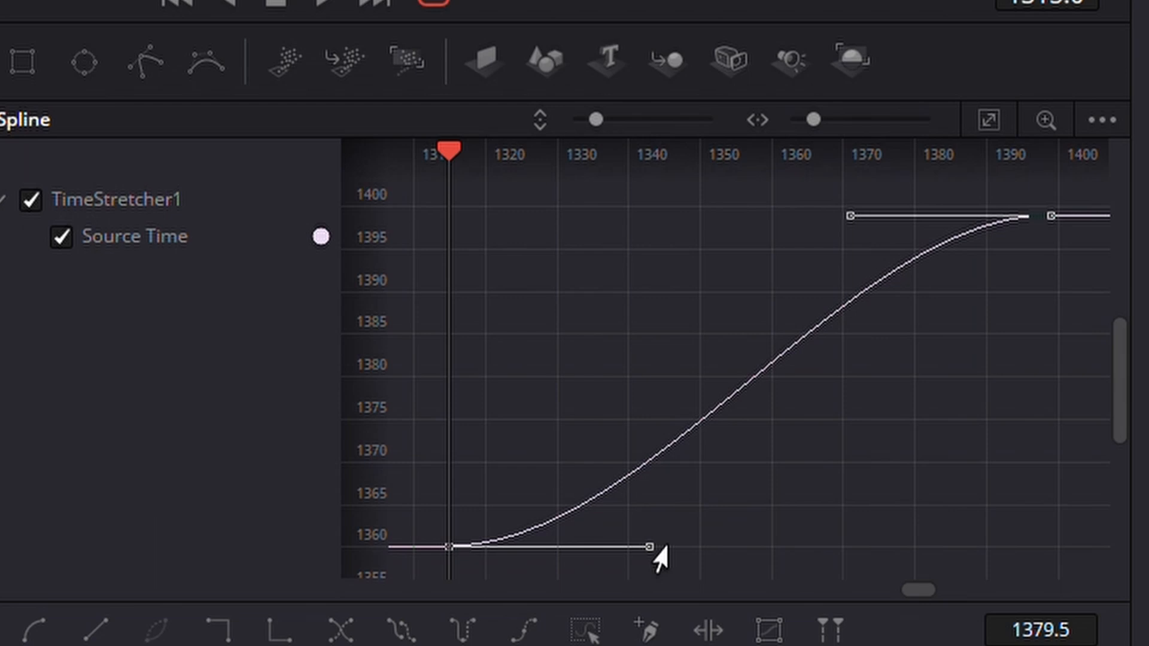
Reshape the Source Time curve to fast-slow-fast by raising the start handle to about 1390 and lowering the end handle to about 1363.
left_click_drag(654, 546, 565, 294)
left_click_drag(854, 217, 964, 528)
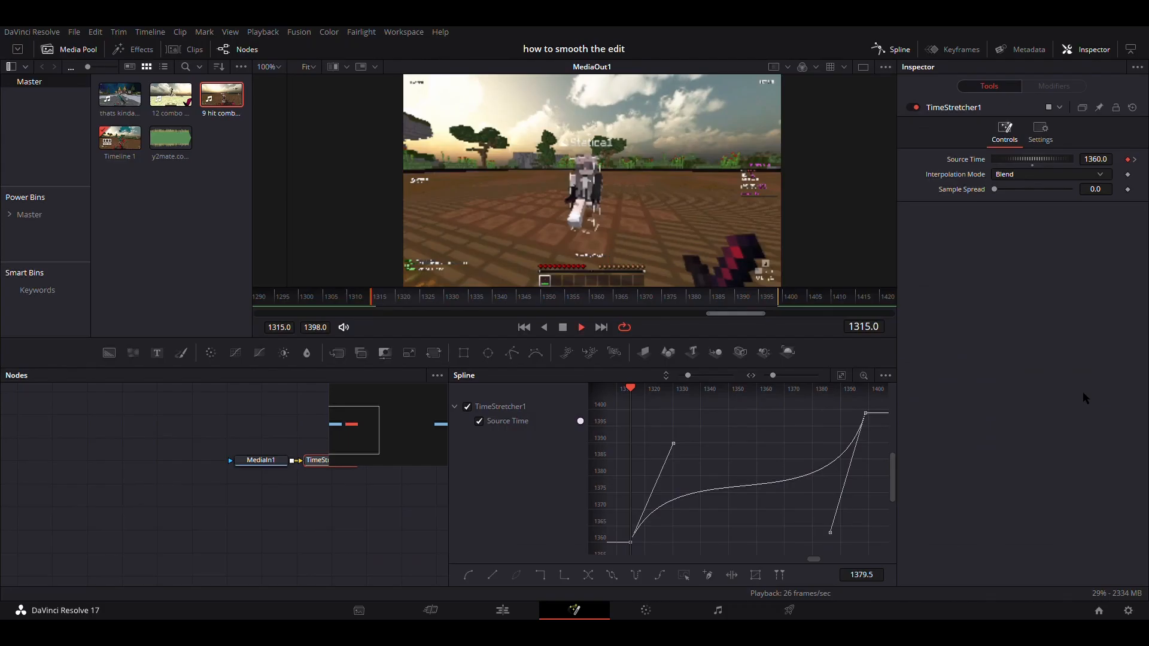
Stop the preview and reshape the Source Time curve to slow-fast, with the start handle at about 1361 and the end handle at about 1368.
key("space")
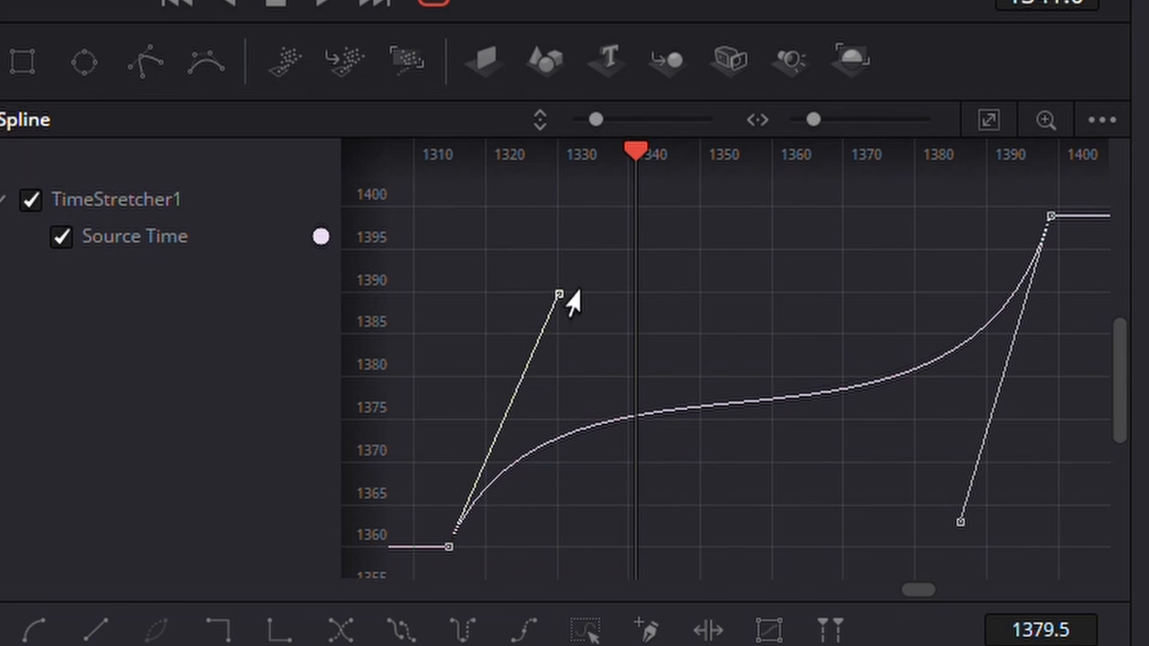
left_click_drag(574, 308, 802, 546)
left_click_drag(998, 592, 1021, 545)
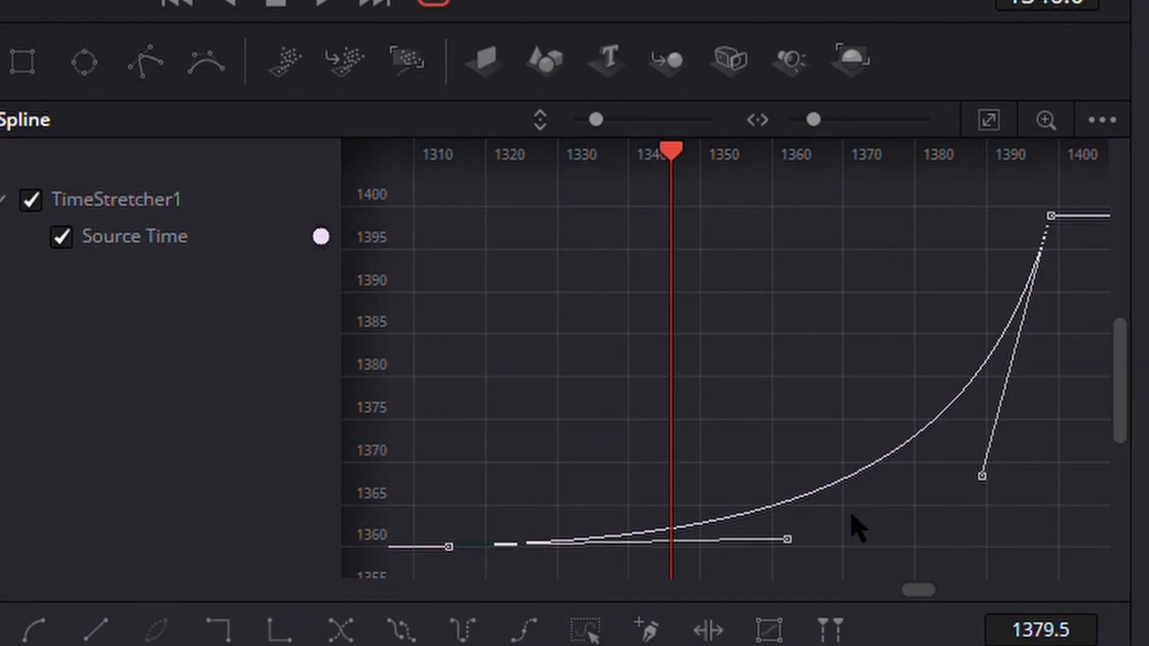
Reshape the Source Time curve to fast-slow, with the start handle at about 1390 and the end handle at about 1397, previewing it from frame 1315.
left_click_drag(788, 539, 485, 258)
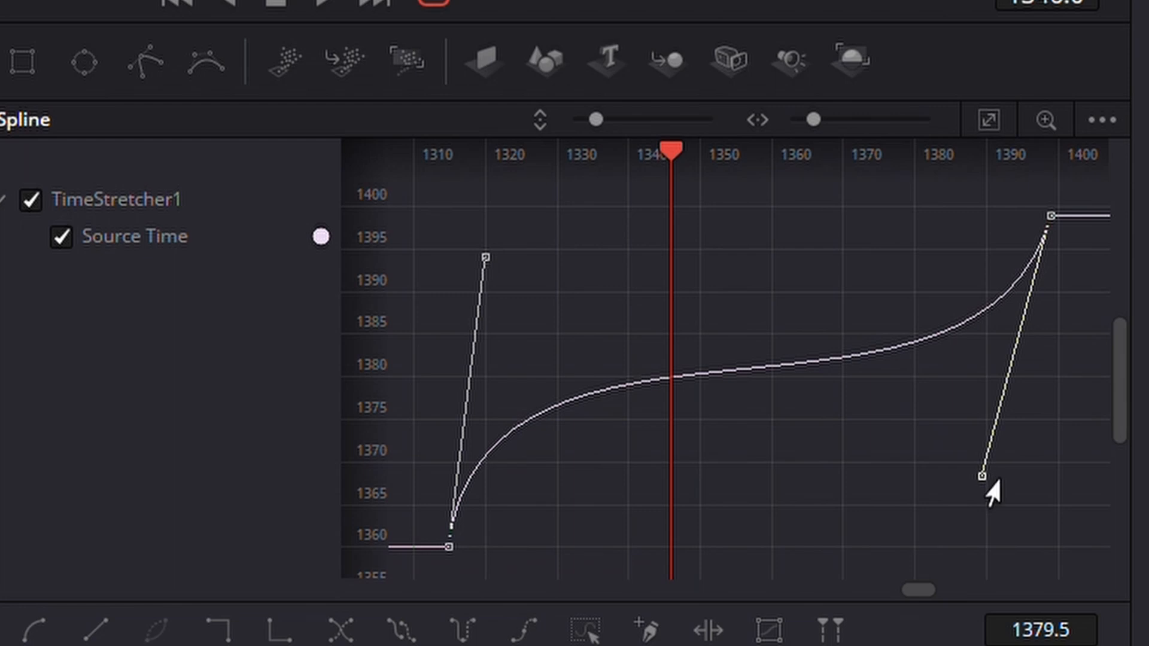
left_click_drag(984, 479, 716, 236)
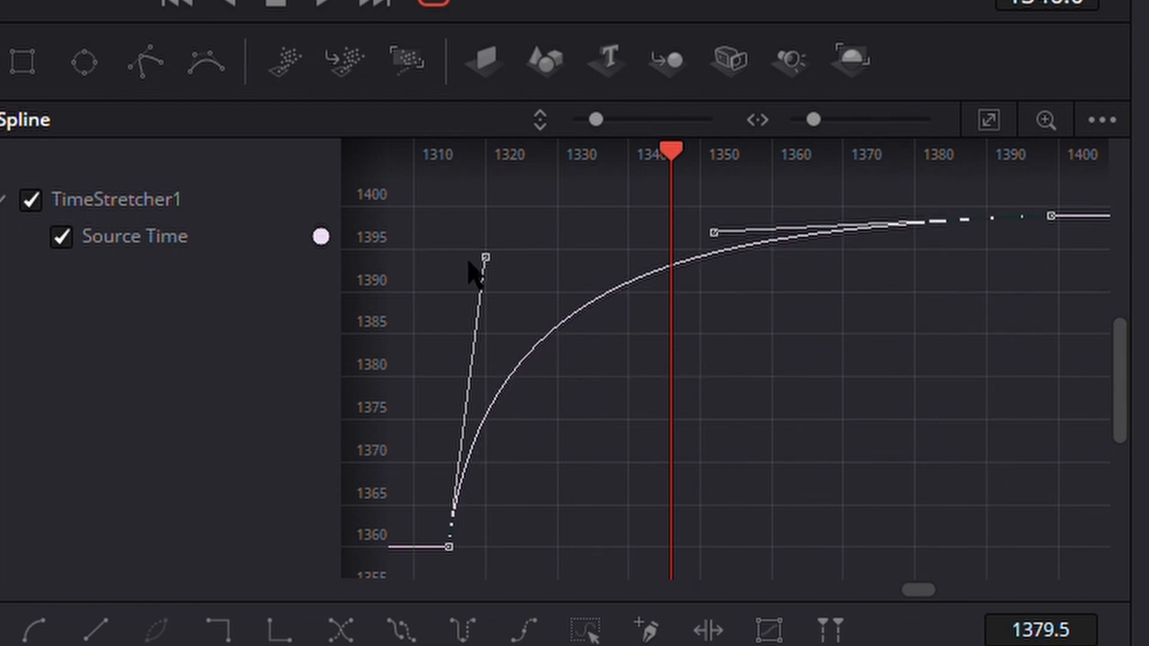
left_click_drag(486, 258, 566, 287)
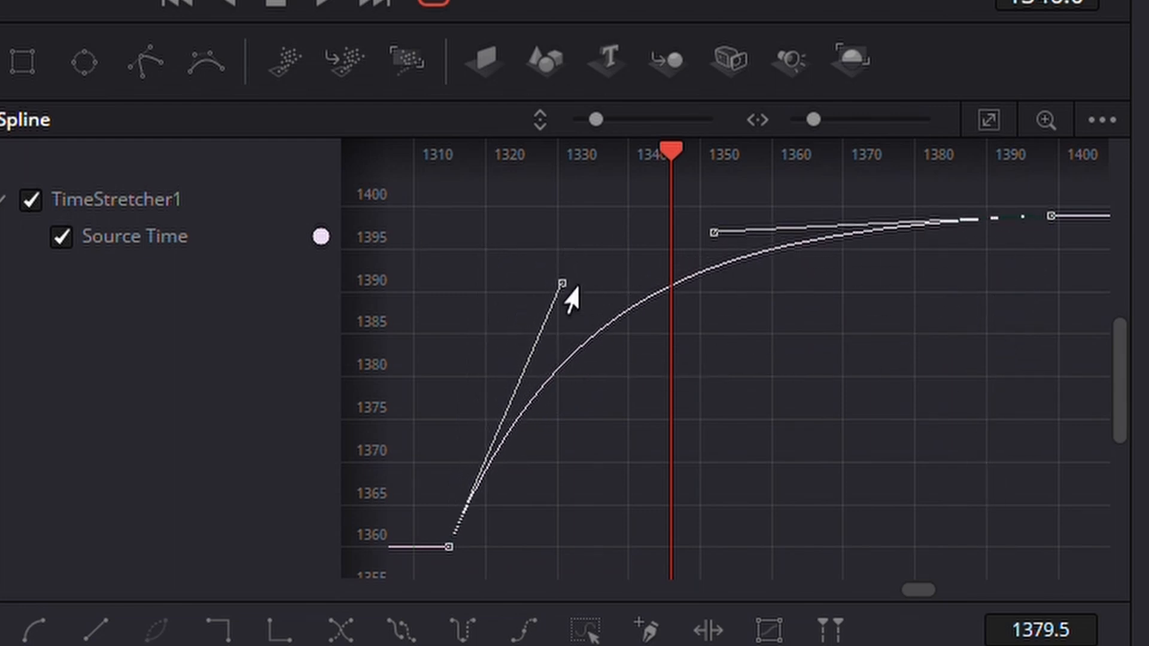
left_click_drag(381, 297, 371, 296)
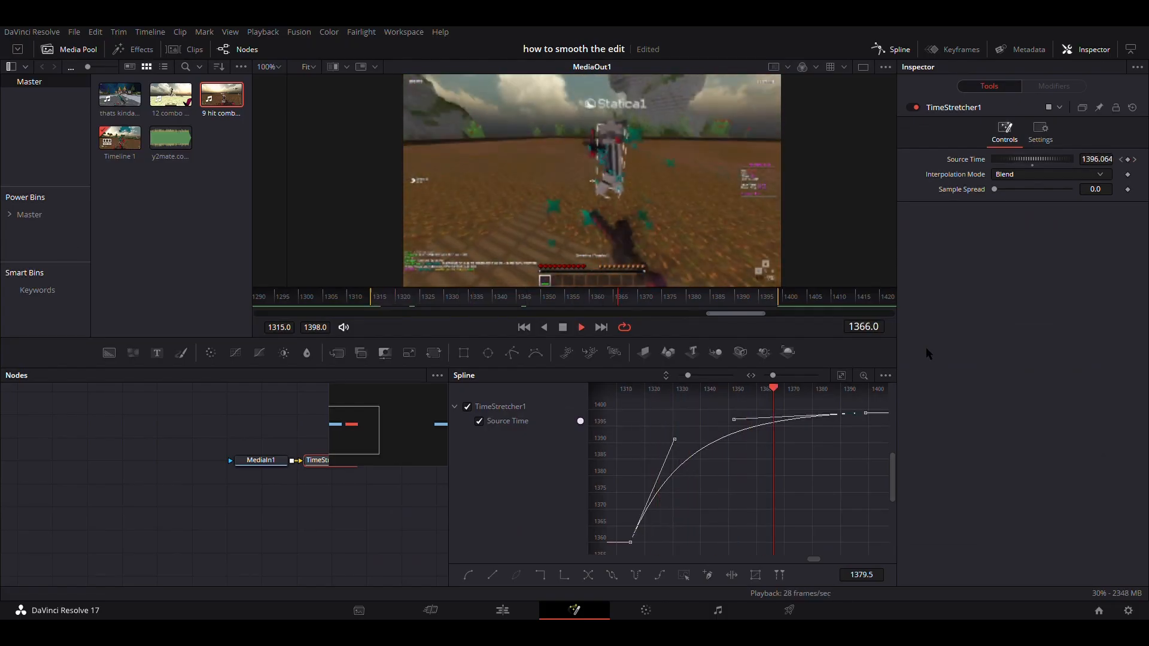
key("space")
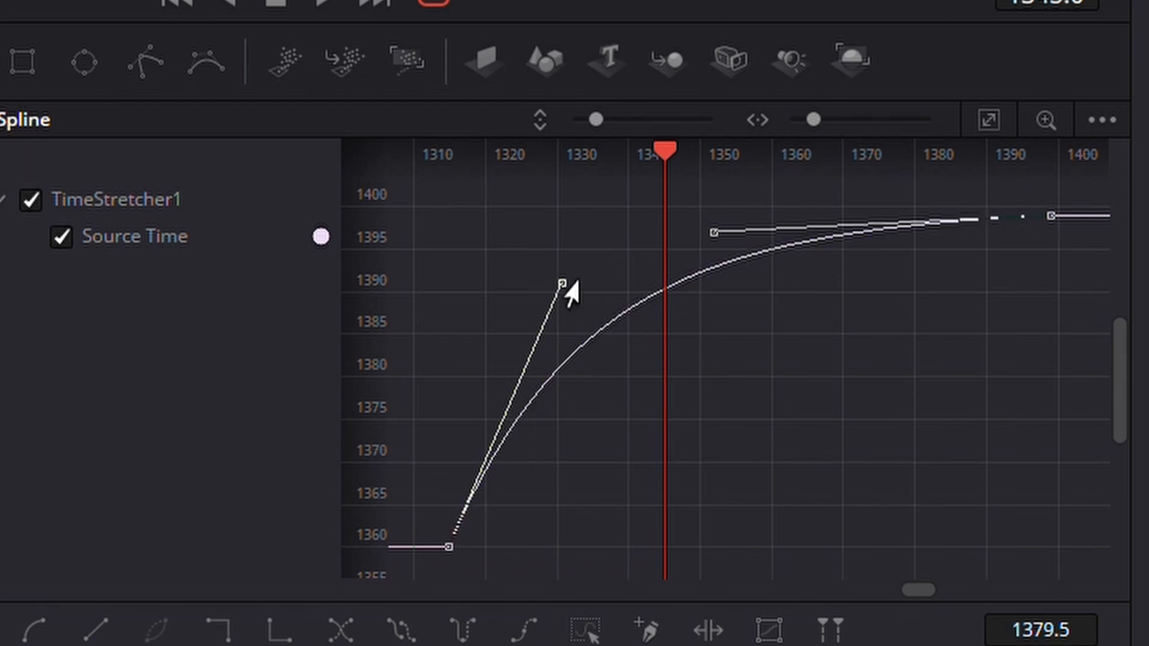
left_click_drag(562, 283, 597, 293)
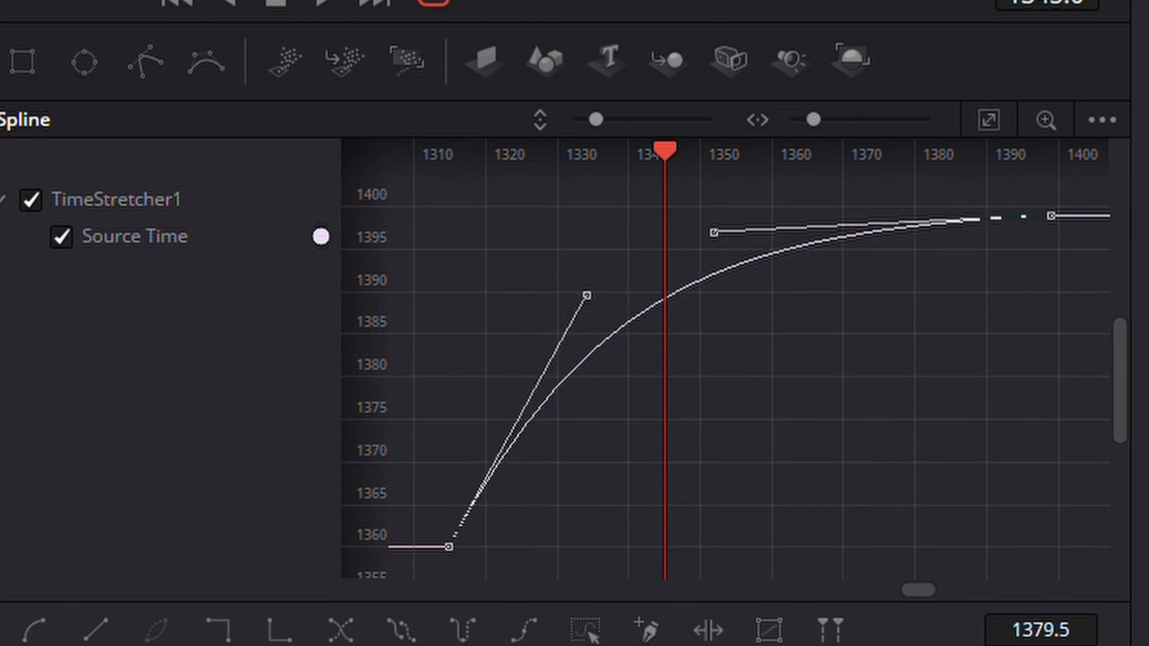
left_click_drag(665, 151, 1029, 151)
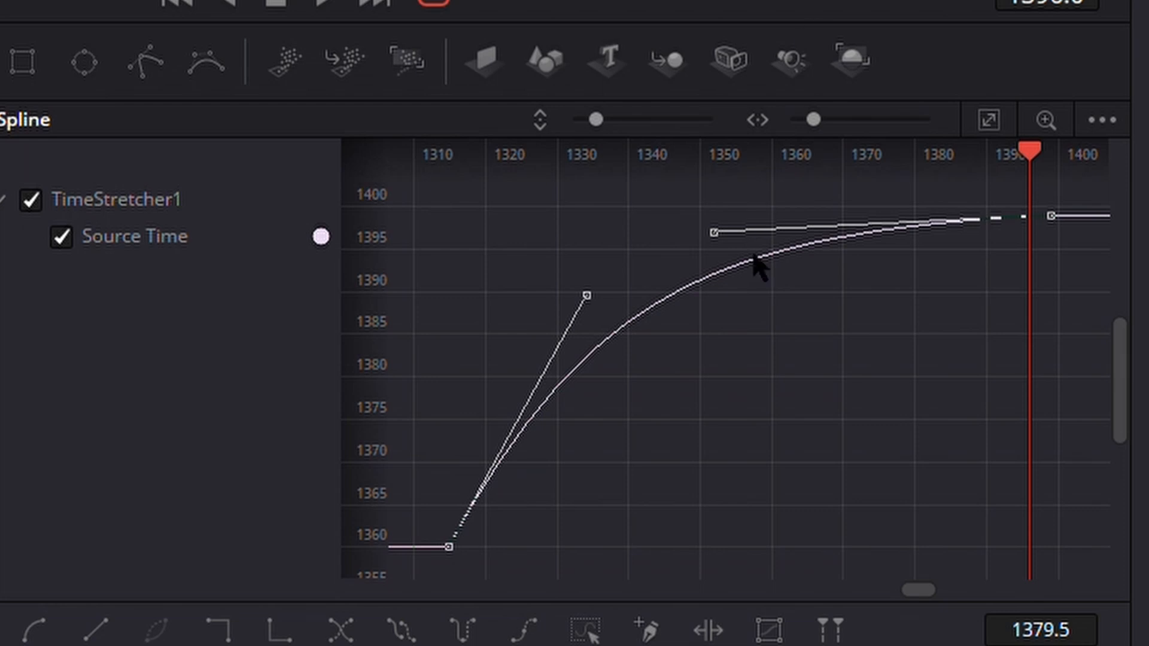
Turn the Source Time curve into a slow-fast ramp, with the start handle at about 1364 and the end handle at about 1371.
left_click_drag(714, 233, 967, 500)
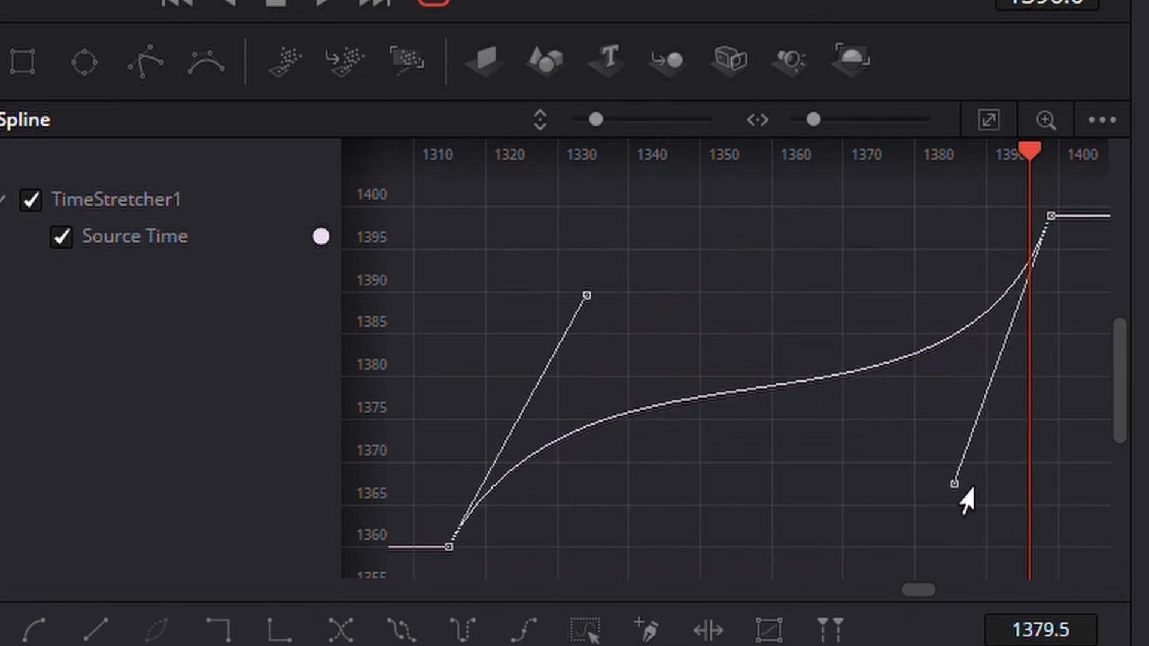
left_click_drag(588, 298, 834, 546)
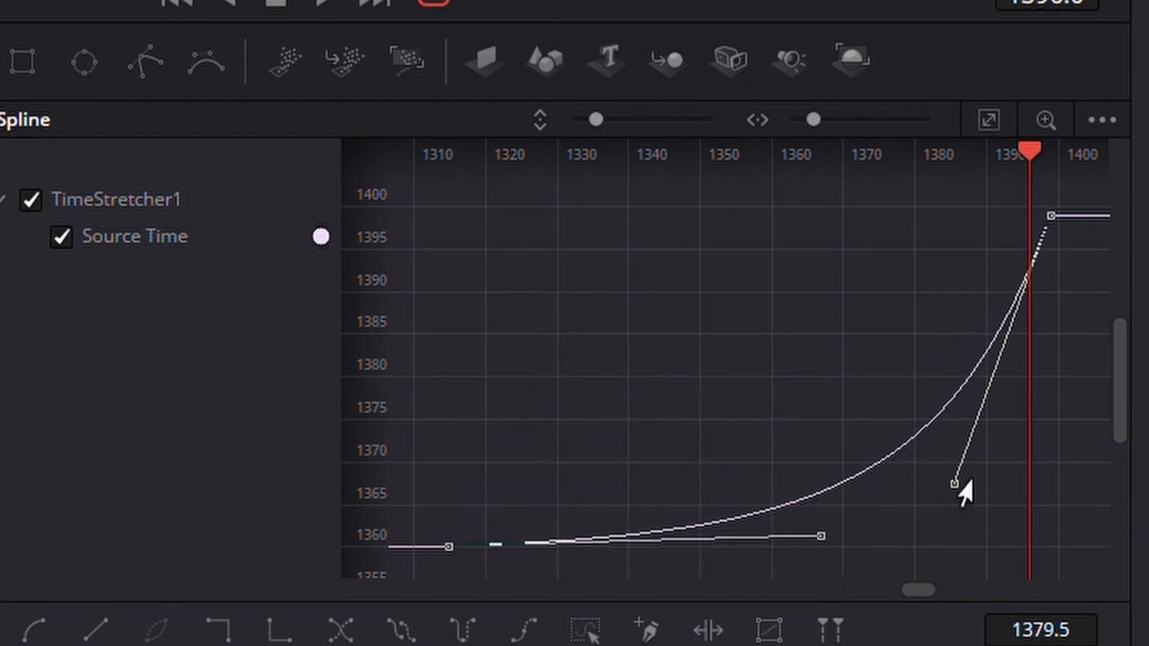
left_click_drag(961, 474, 986, 459)
left_click_drag(835, 546, 809, 524)
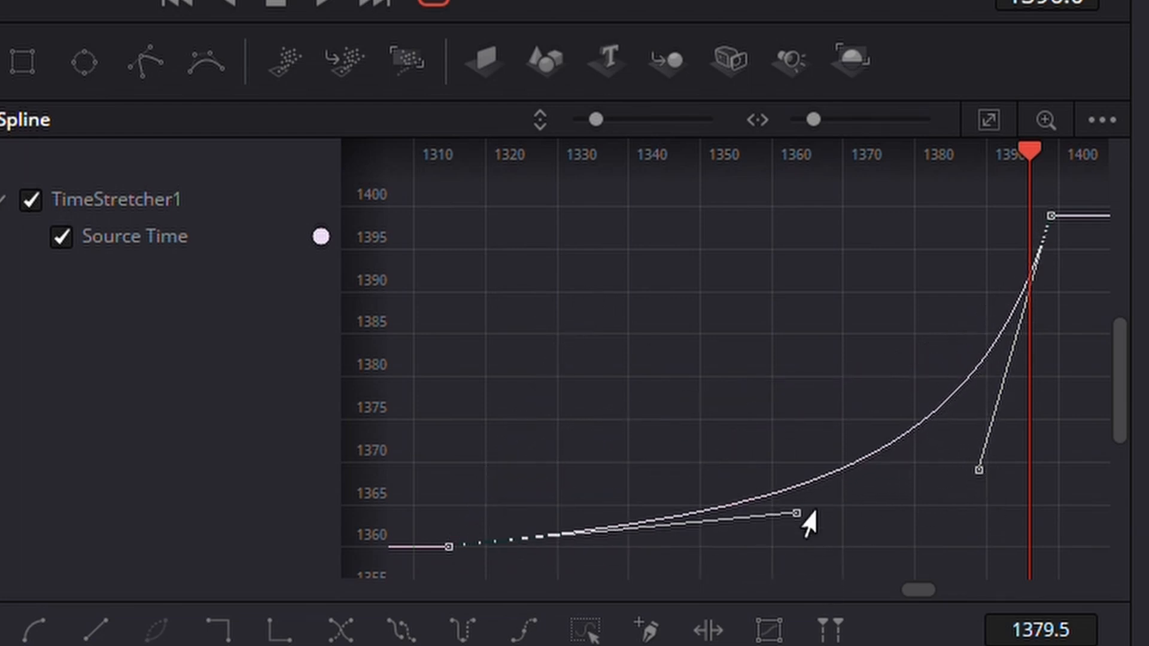
left_click_drag(983, 473, 975, 456)
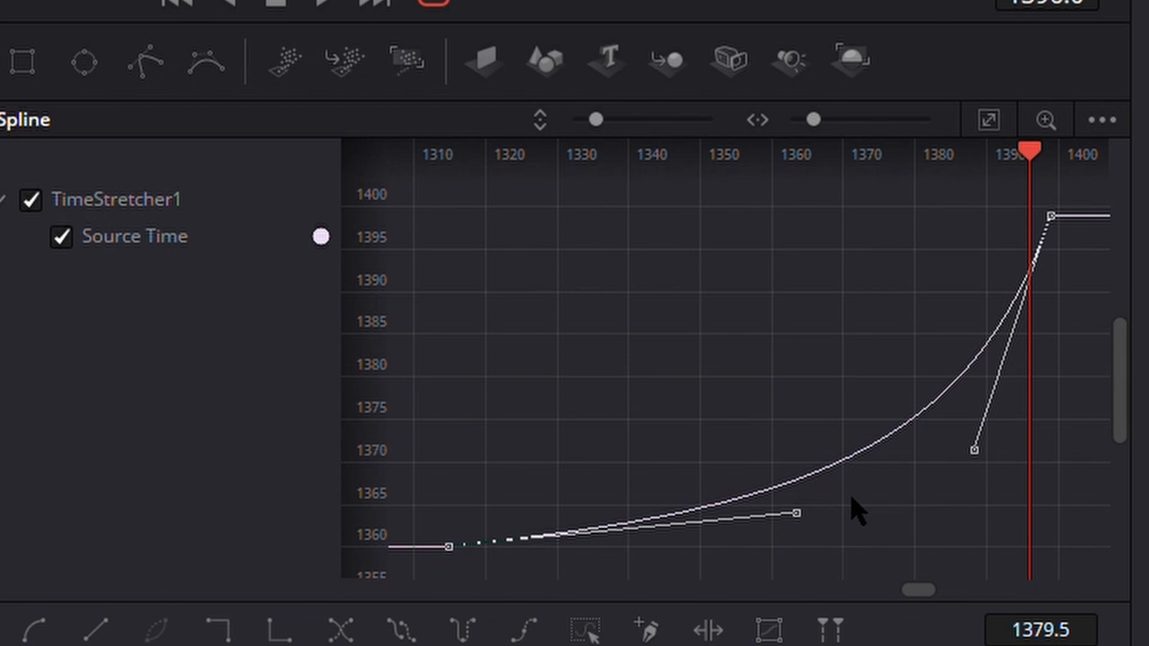
Bend the curve to fast-slow-fast with the start handle at about 1390 and the end handle at about 1367, and return to frame 1315.
left_click_drag(798, 514, 545, 294)
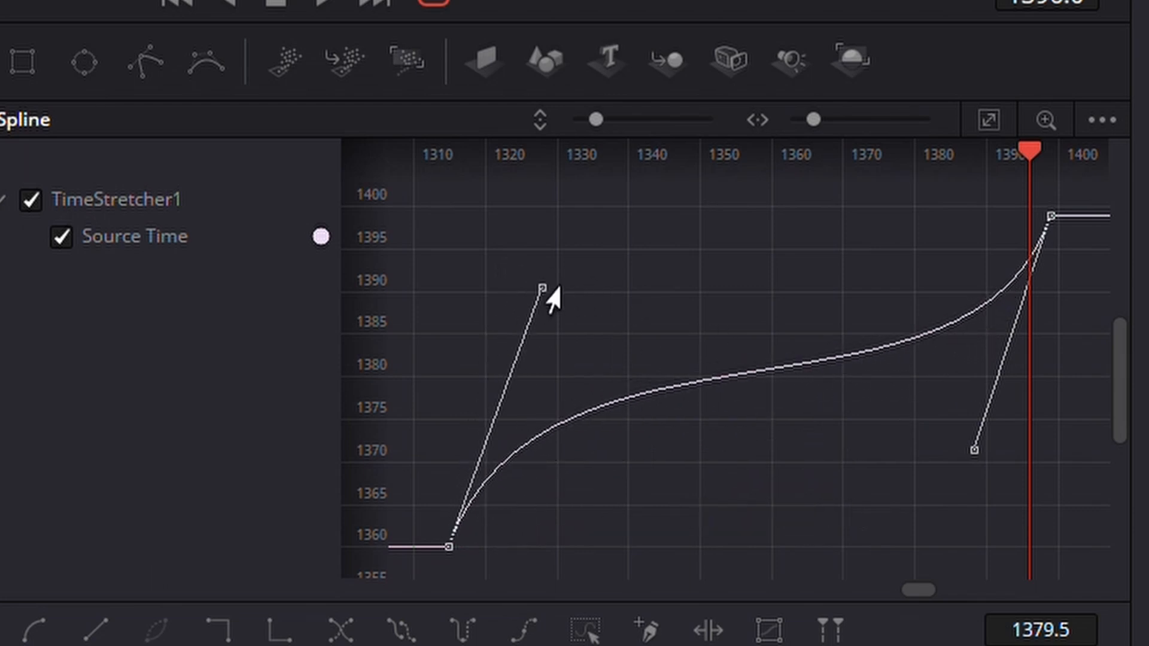
left_click_drag(977, 454, 999, 494)
left_click(177, 3)
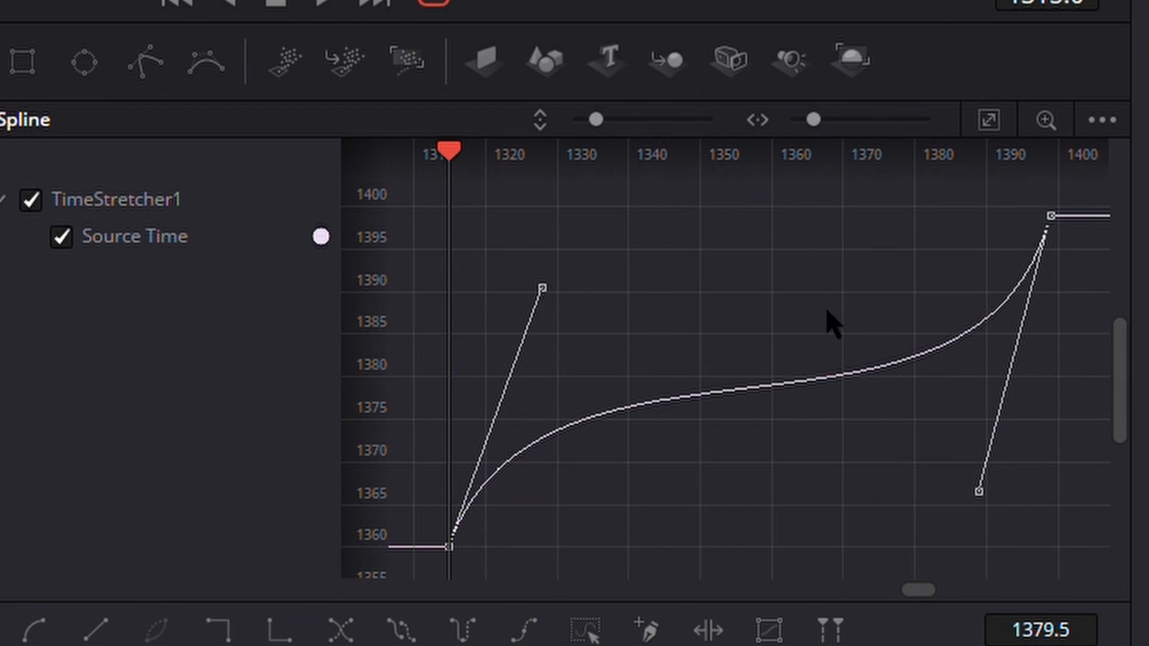
Smooth both keyframes and straighten the Source Time curve by moving the start handle to about 1370 and the end handle to about 1389.
key("shift+s")
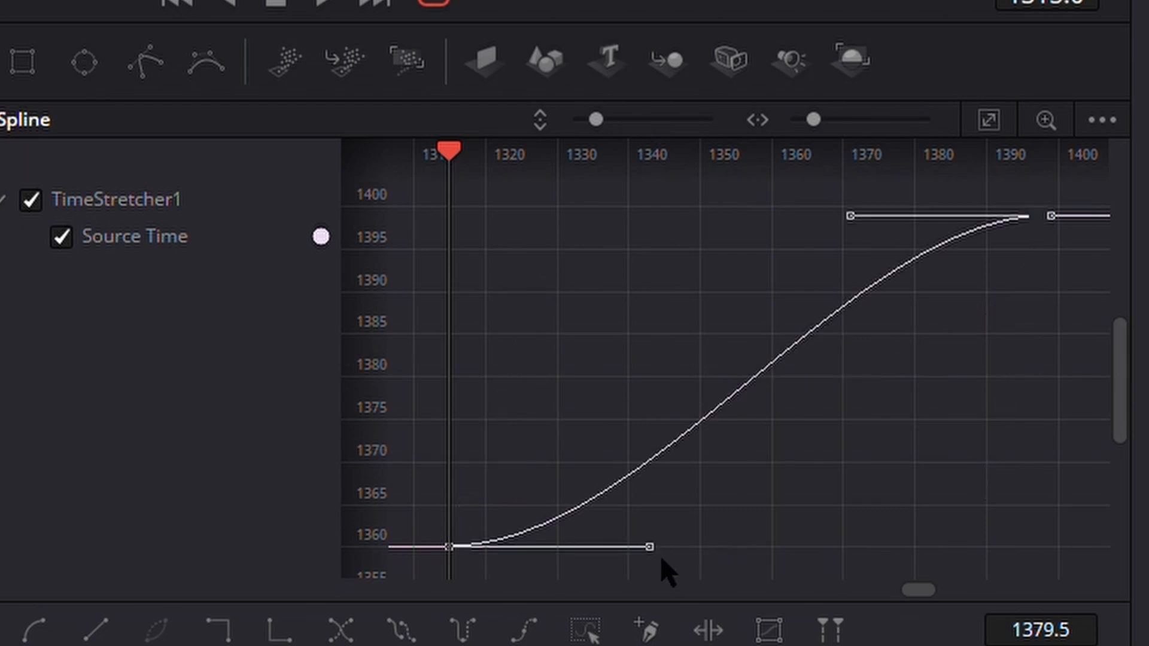
left_click_drag(650, 547, 615, 467)
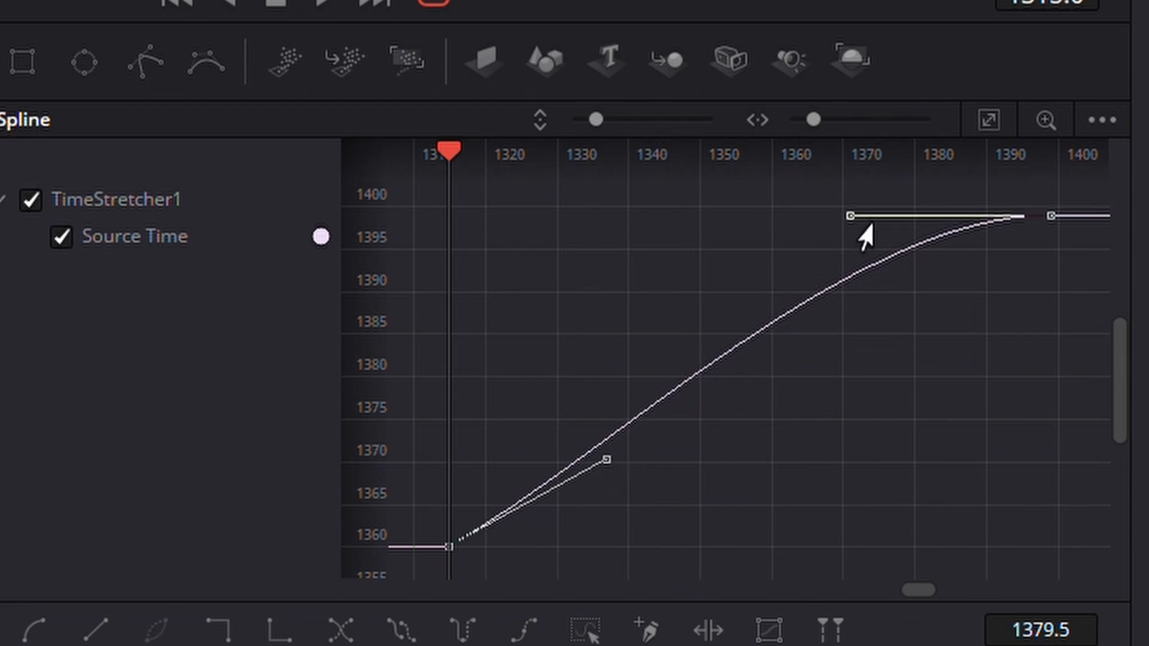
left_click_drag(859, 226, 906, 322)
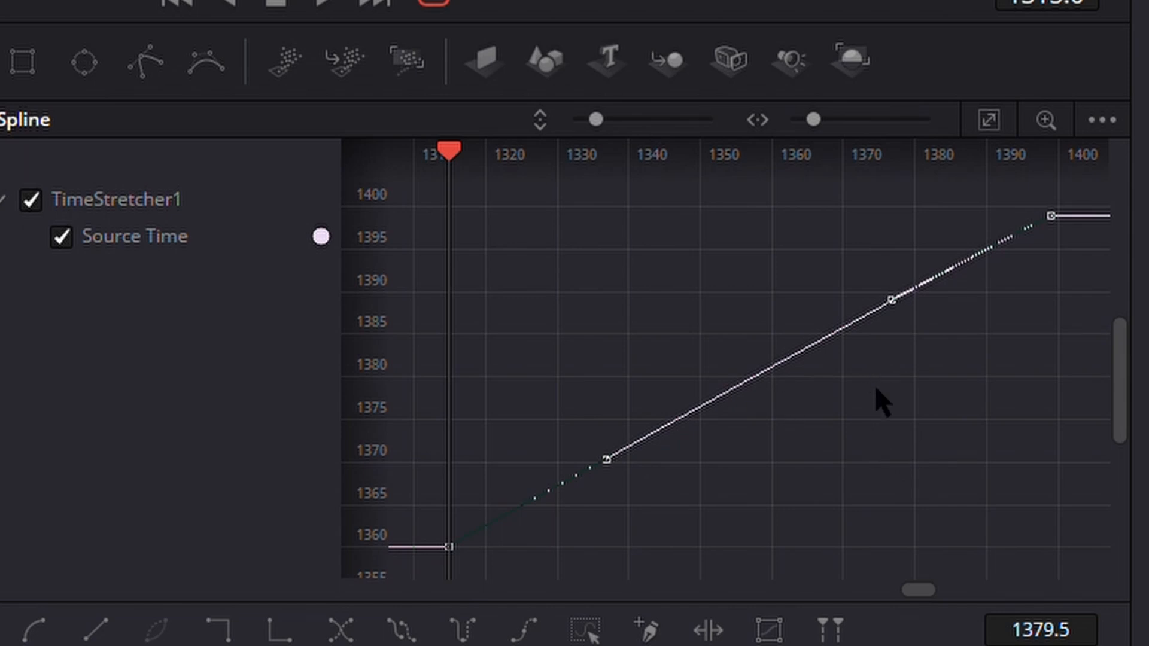
Smooth both keyframes again and form a fast-slow-fast curve with the start handle at about 1387 and the end handle at about 1368.
key("s")
left_click_drag(650, 547, 523, 318)
left_click_drag(851, 216, 972, 479)
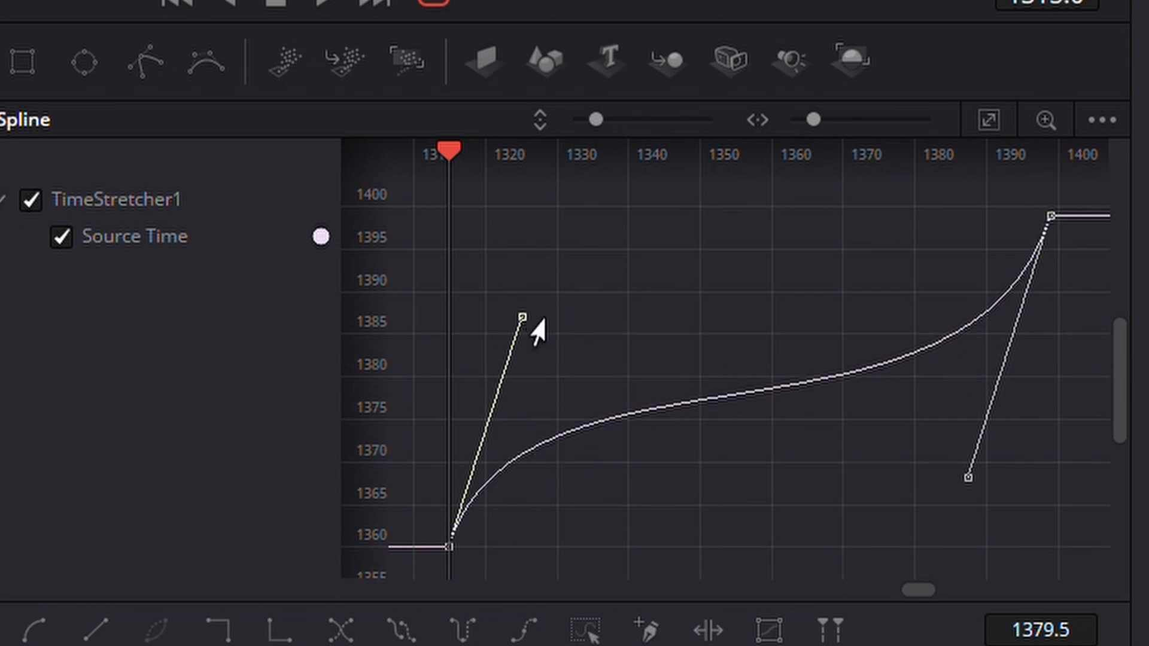
Reshape the curve to slow-fast-slow with the start handle at about 1363 and the end handle at about 1398, and preview it.
left_click_drag(523, 317, 921, 519)
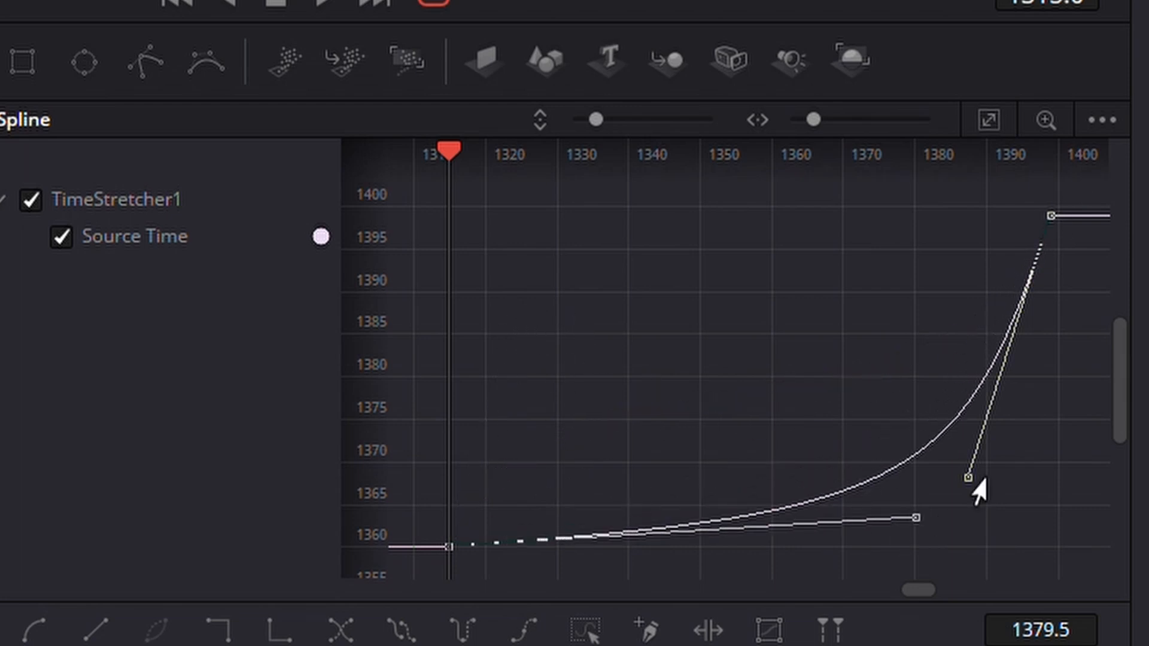
left_click_drag(968, 478, 550, 226)
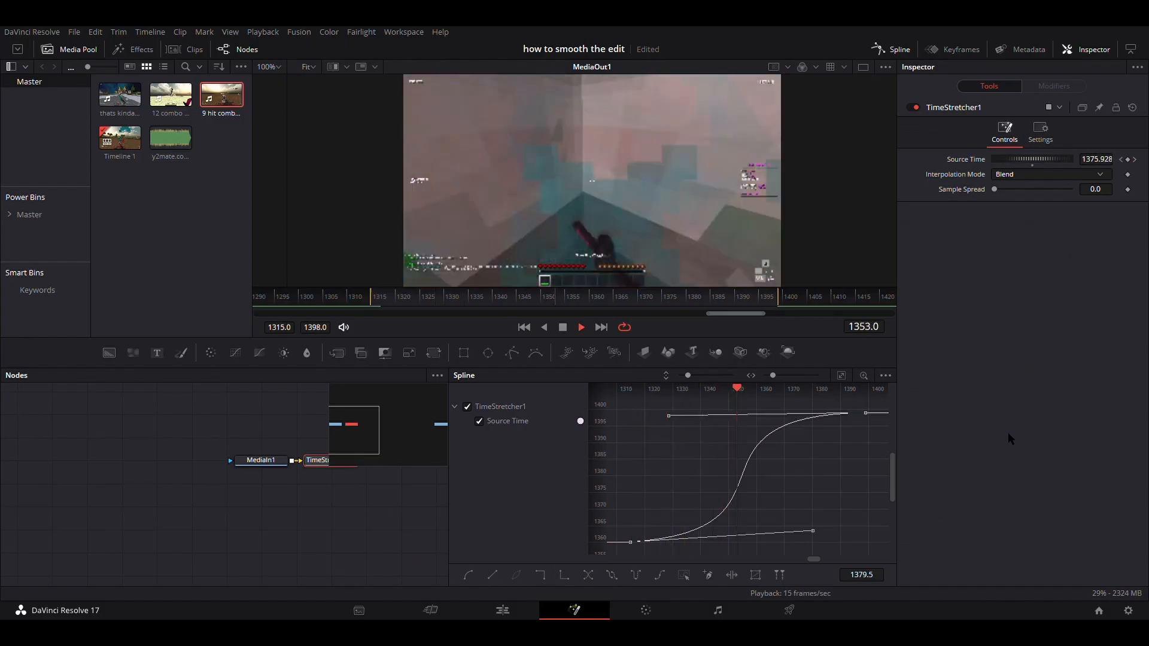
key("space")
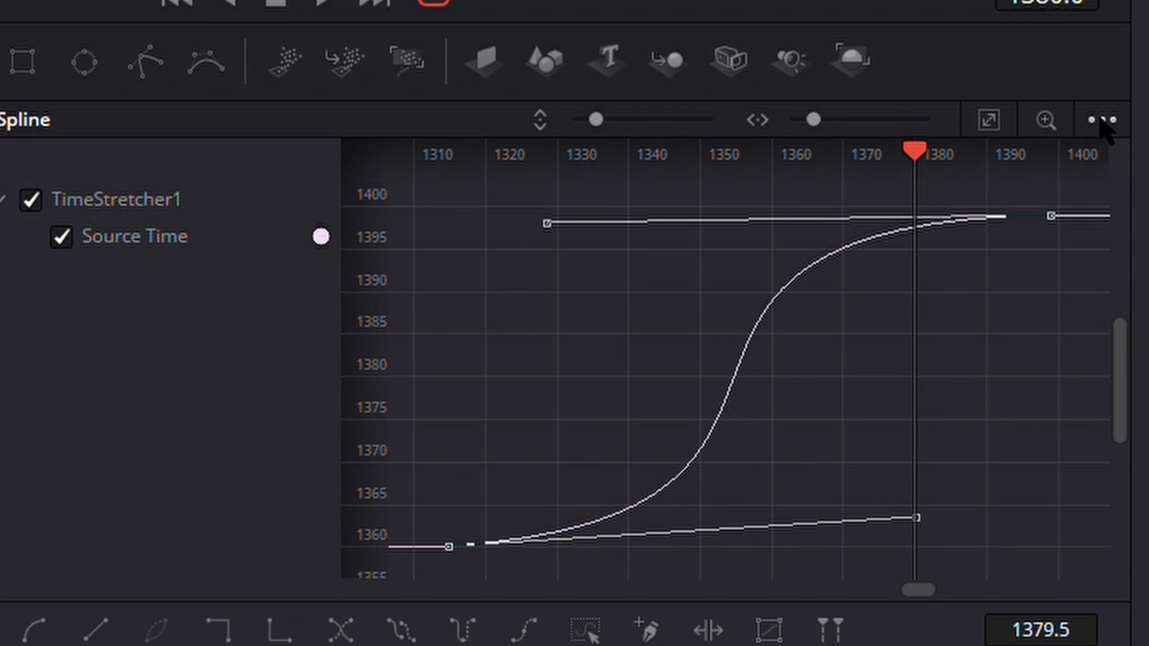
Smooth the keyframes, set a fast-slow-fast curve with handles at about 1389 (start) and 1368 (end), and preview it from frame 1315.
key("shift+s")
left_click_drag(652, 548, 574, 317)
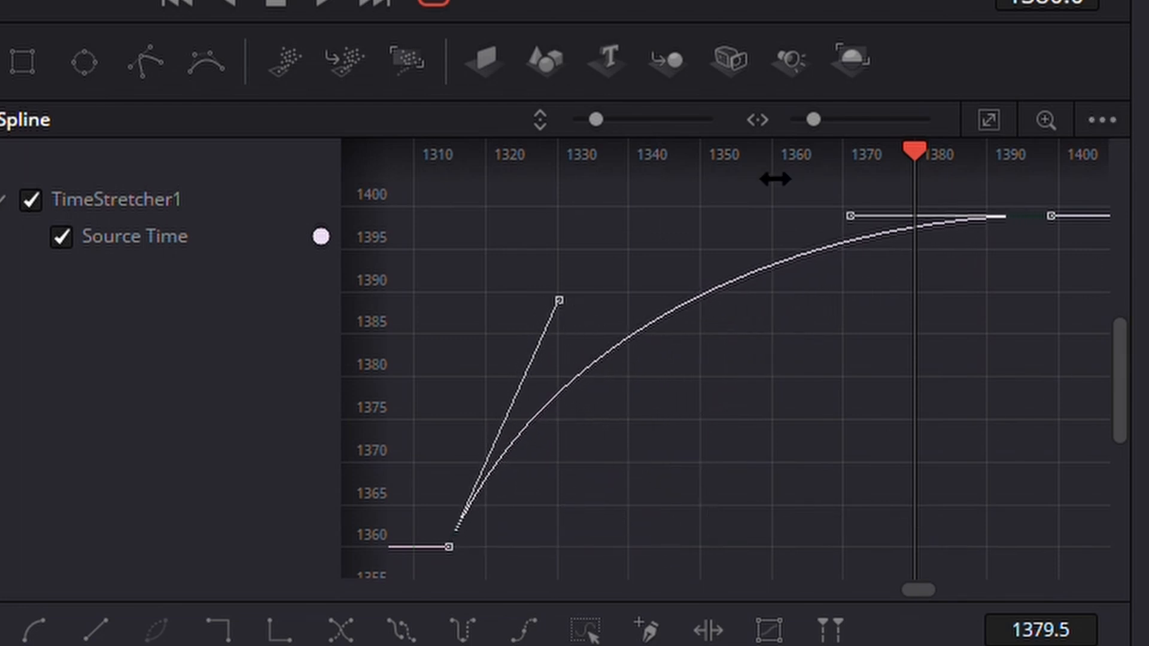
left_click_drag(853, 223, 974, 504)
left_click_drag(401, 297, 370, 298)
key("space")
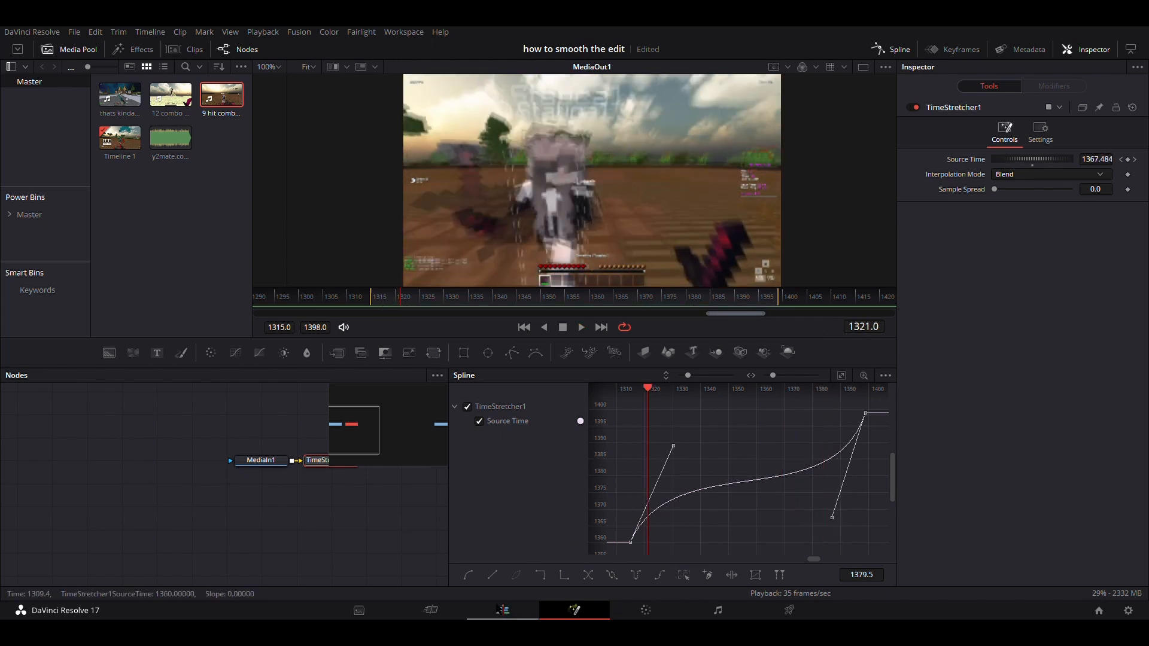
Close the Spline editor and open the second segment of the timeline in Fusion.
left_click(502, 610)
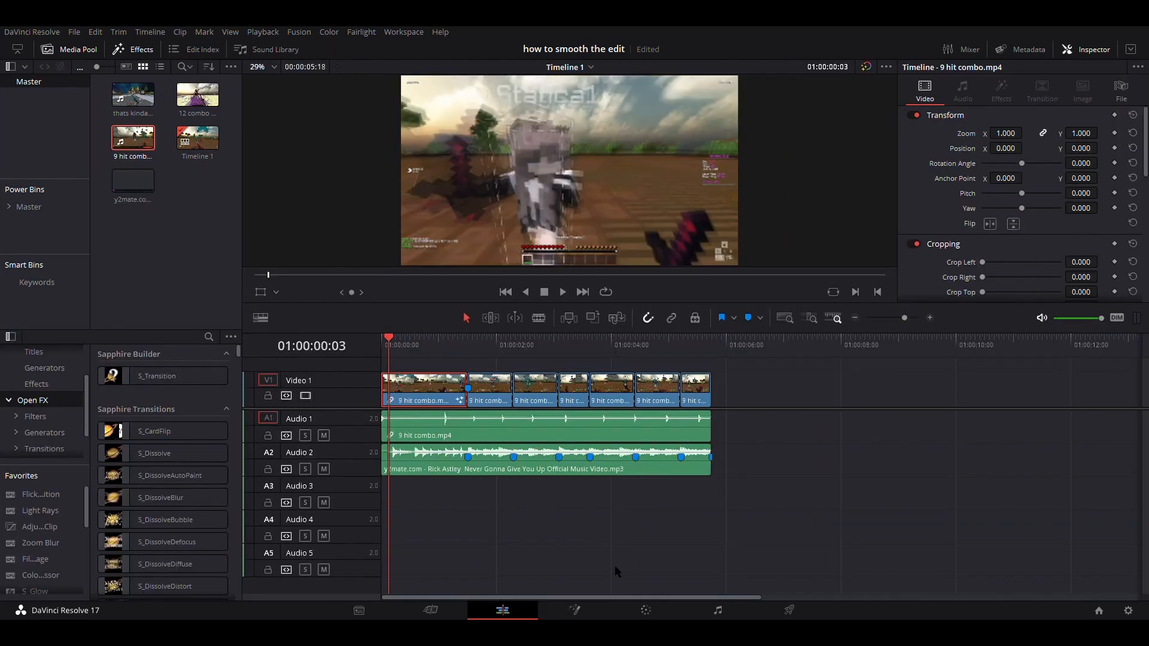
left_click(573, 610)
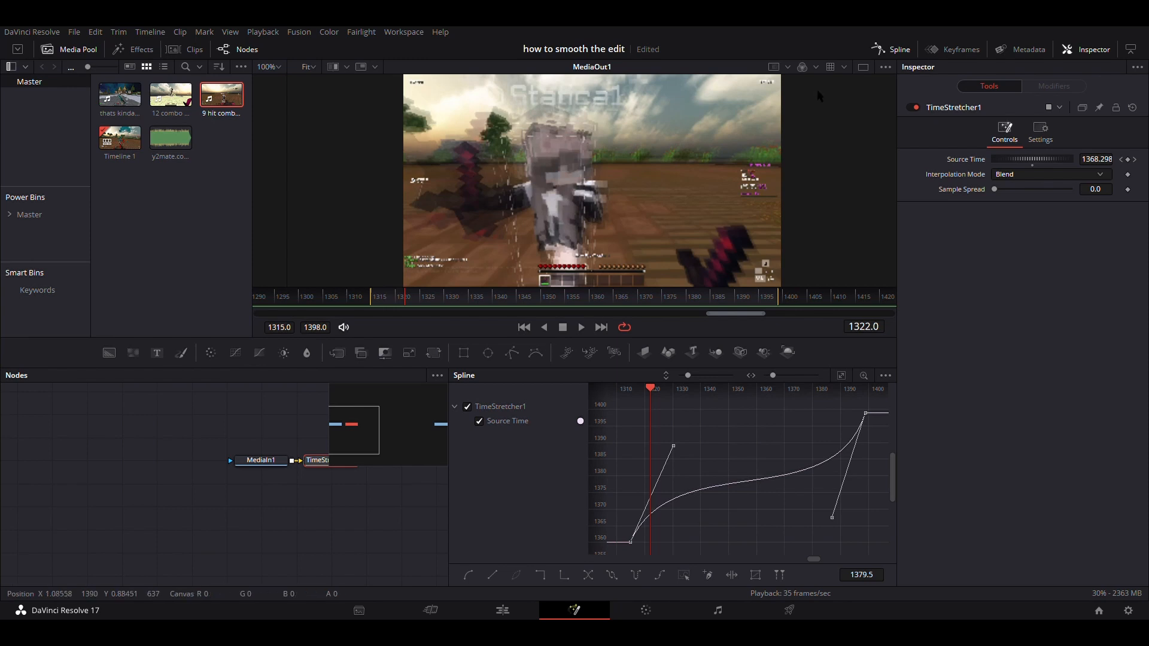
left_click(889, 50)
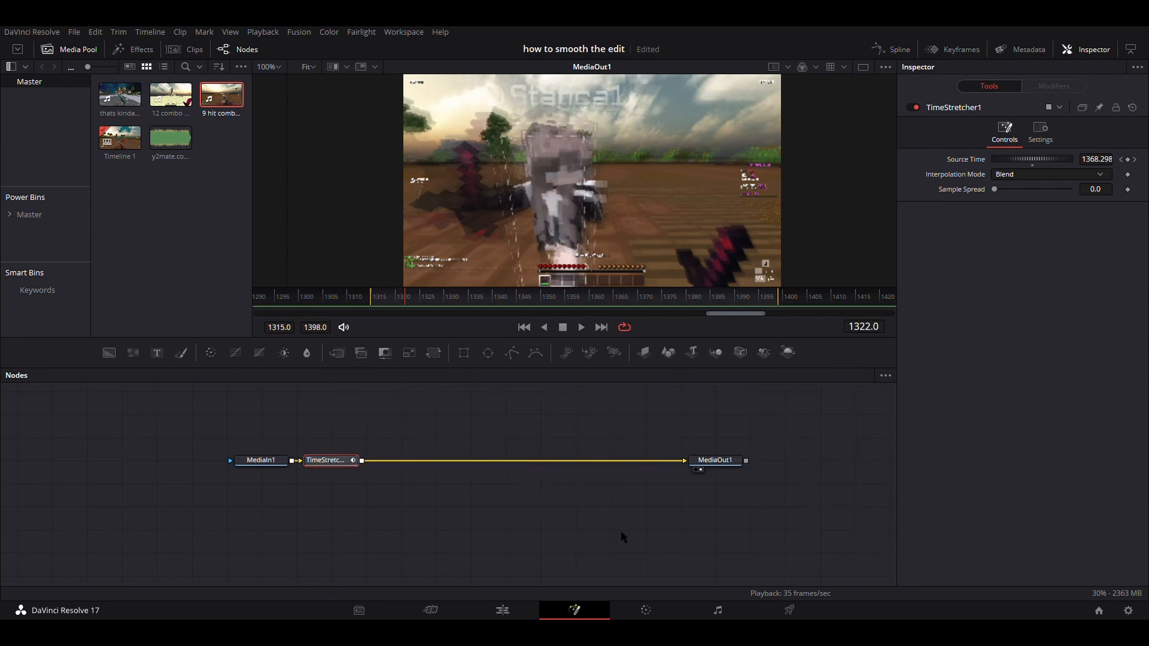
left_click(503, 611)
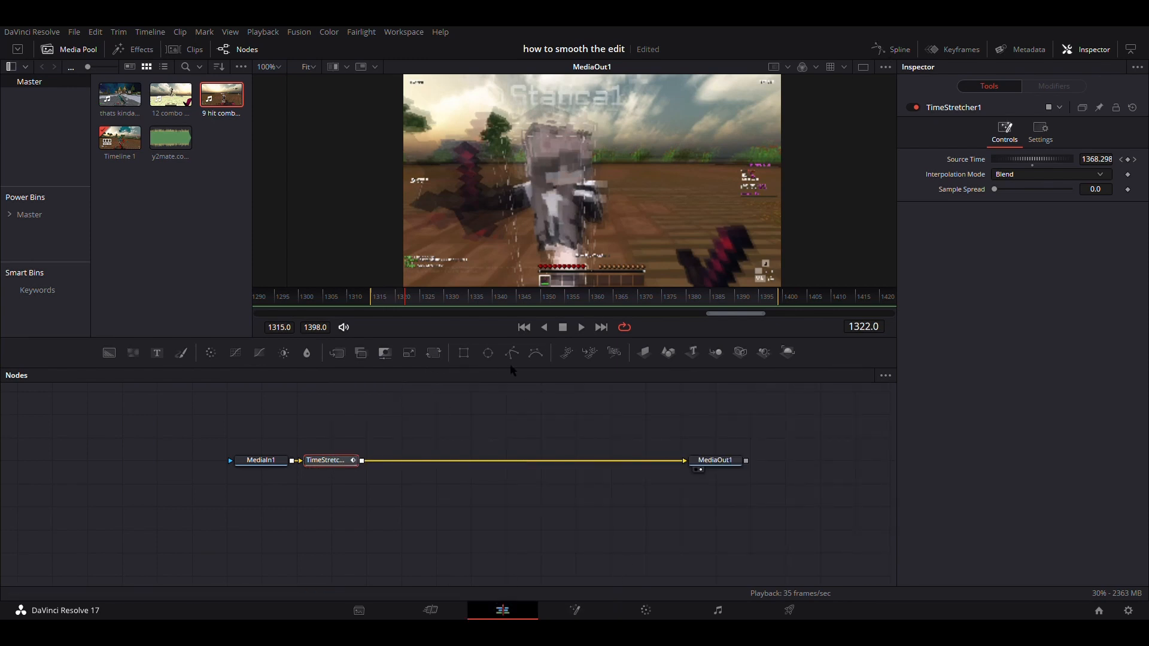
left_click(496, 341)
left_click(574, 611)
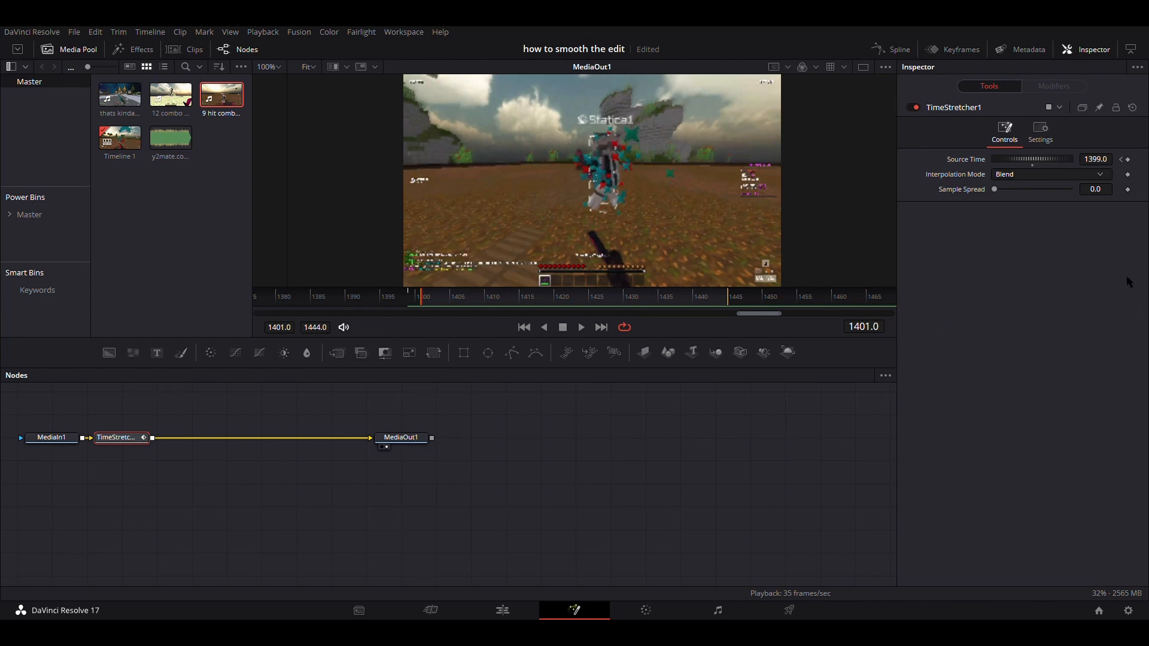
At frame 1445 of the second segment, set the Time Stretcher's ending Source Time keyframe to 1428.697.
left_click(1128, 159)
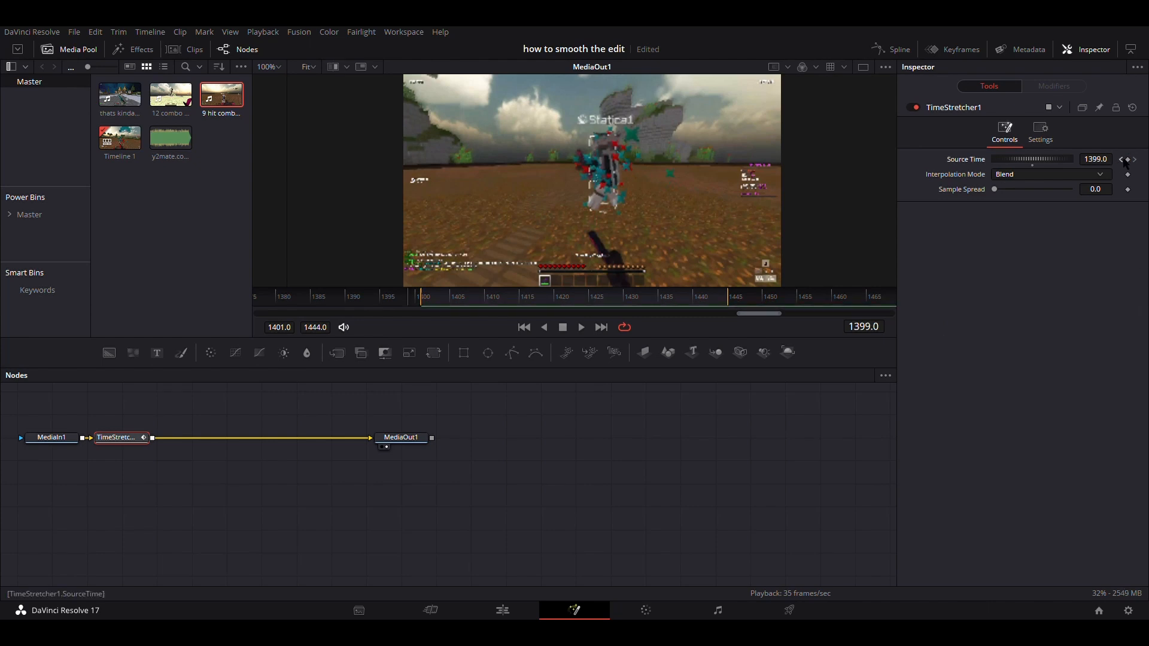
left_click(1121, 160)
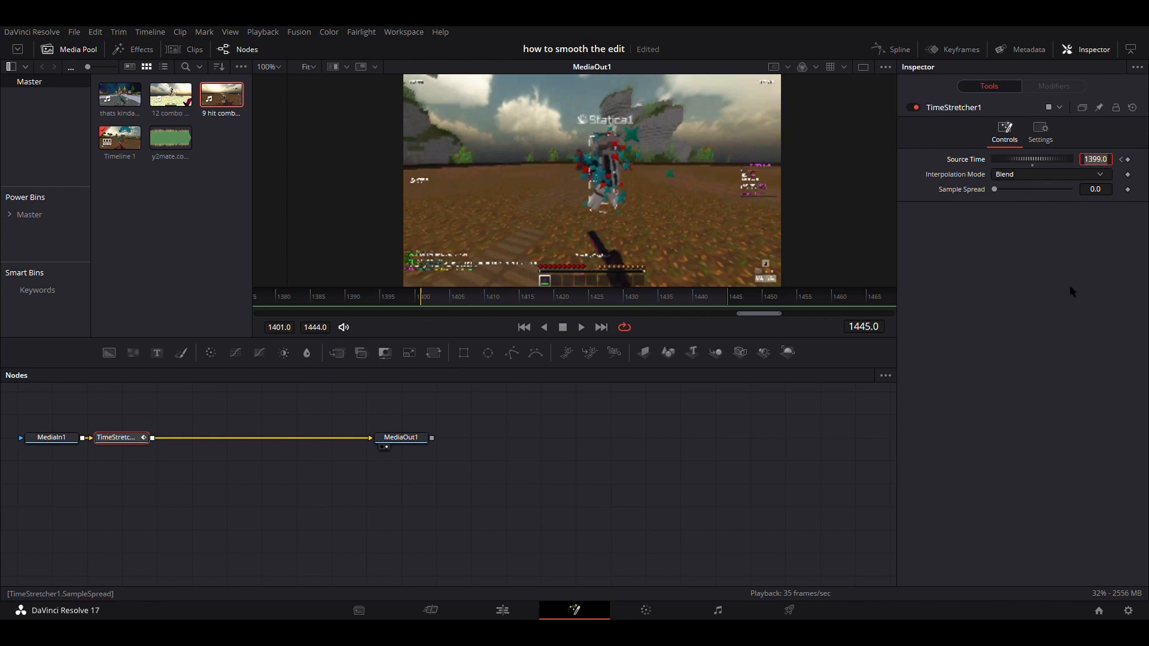
left_click(1094, 281)
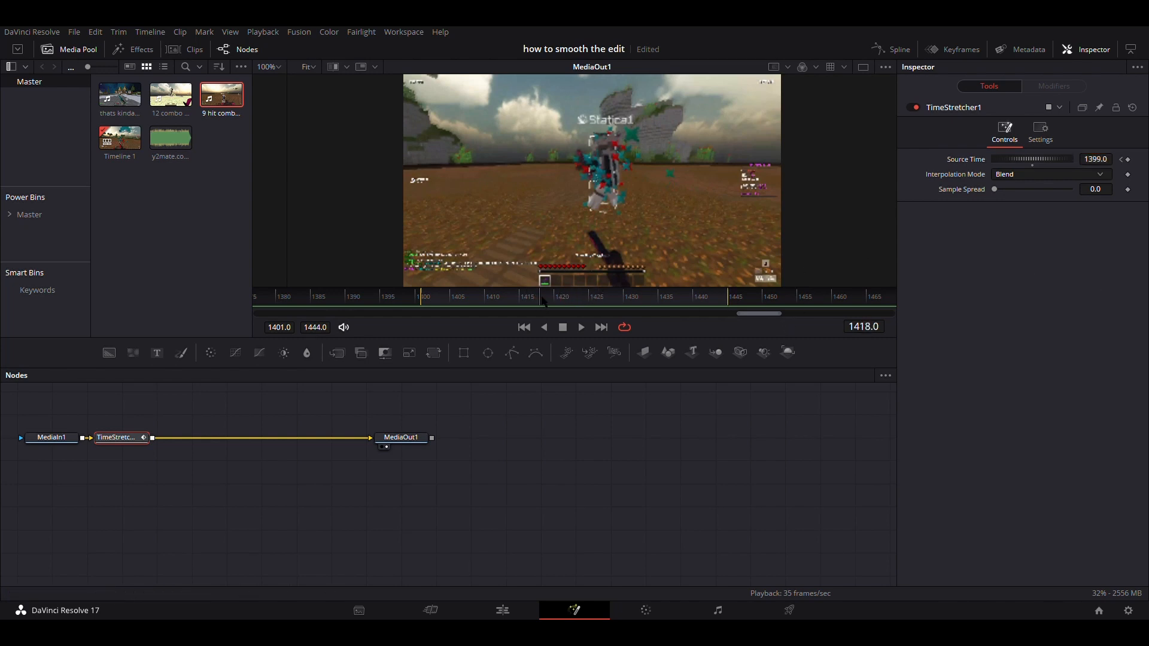
left_click_drag(542, 301, 529, 293)
left_click(1104, 159)
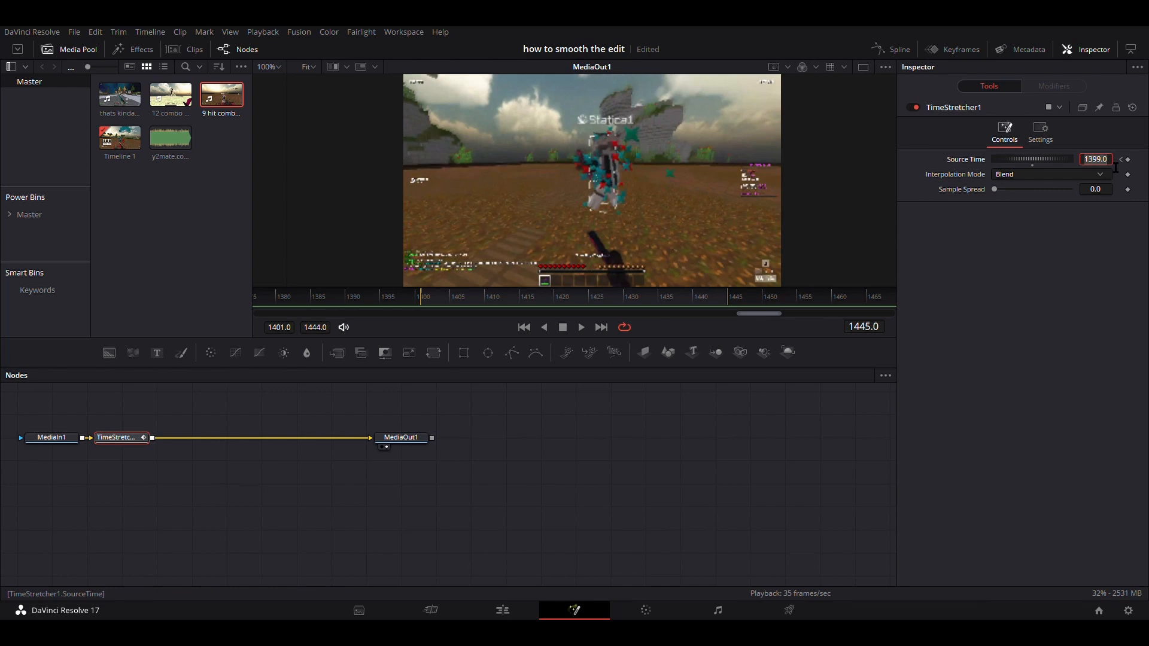
type("1428.697")
left_click(1085, 234)
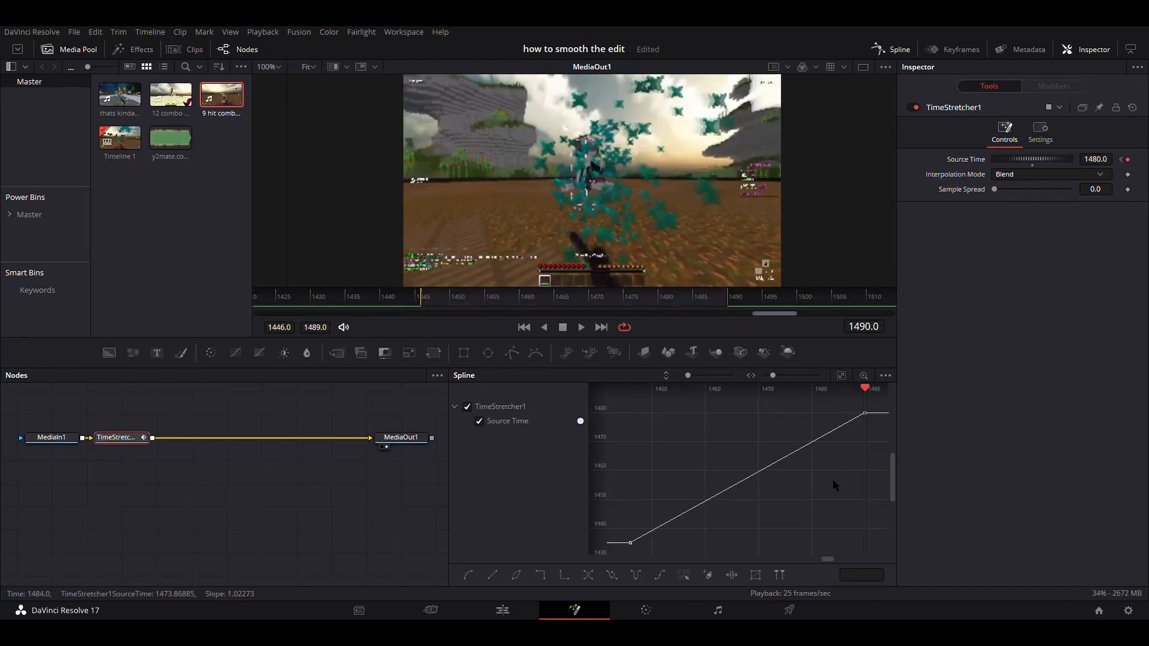
Return to the Edit timeline and open the fourth segment in Fusion.
left_click(502, 610)
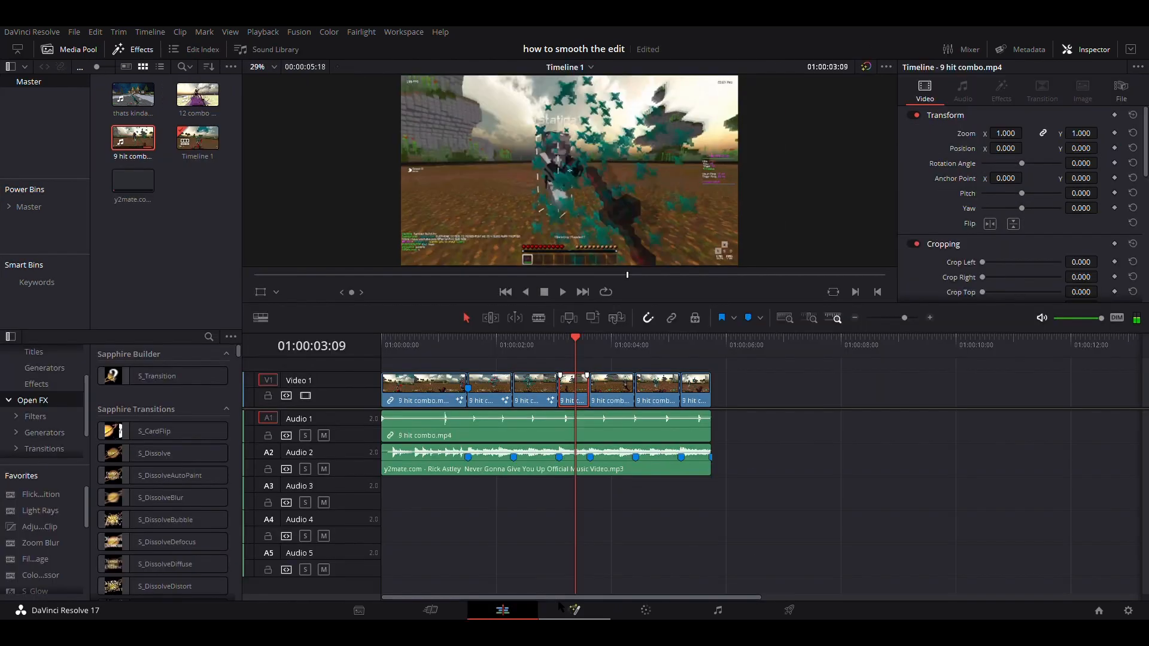
left_click(560, 608)
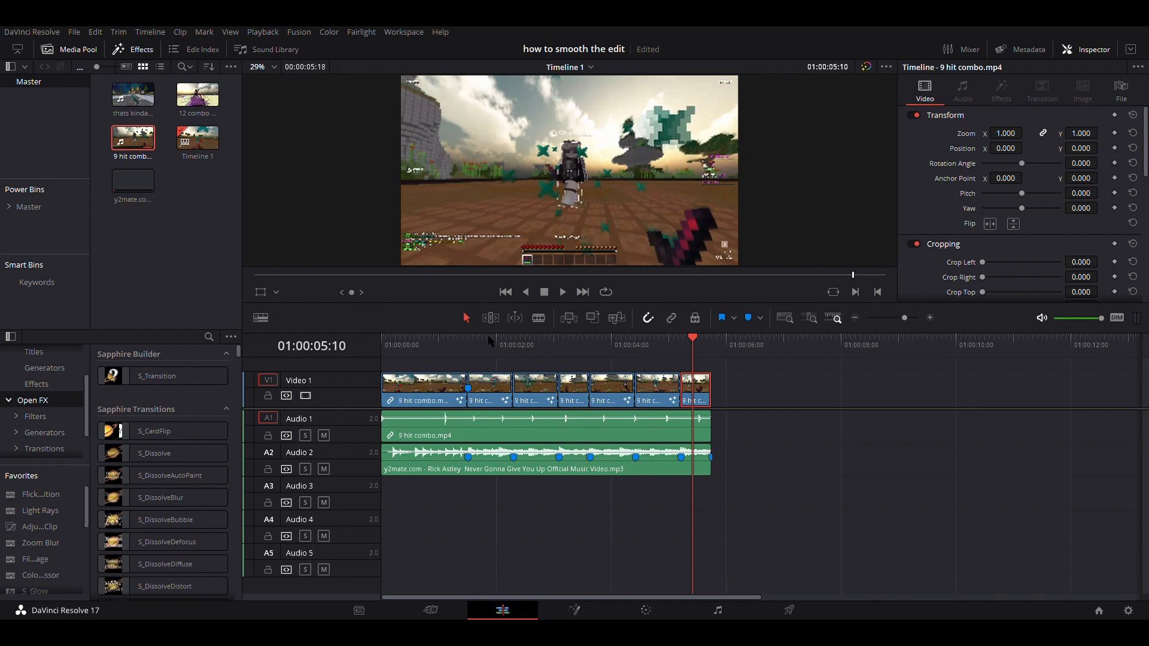
Examine the first segment frame by frame from 01:00:00:21 to about 01:00:01:02 to find the first hit.
left_click_drag(490, 341, 432, 345)
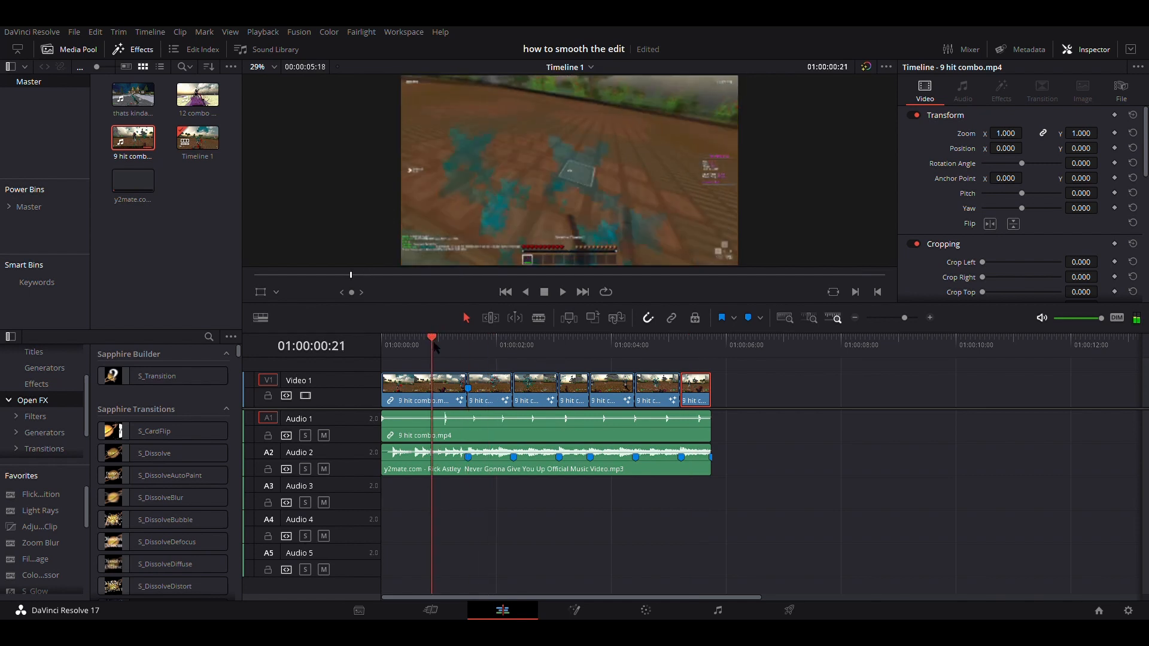
key("Right")
key("Right")
key("Right")
key("Right")
key("Right")
key("Right")
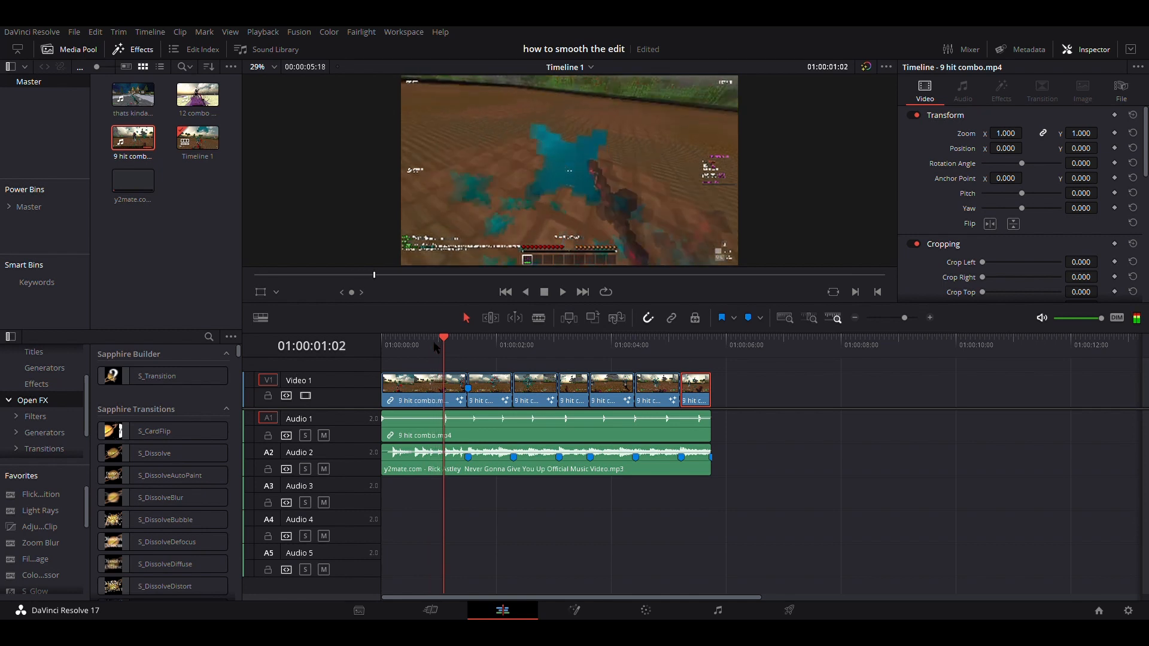
key("Left")
key("Left")
key("Right")
Disable the Video 1 track, solo Audio 1, and listen to the first hit sound around 01:00:01:00.
left_click(306, 396)
left_click(305, 435)
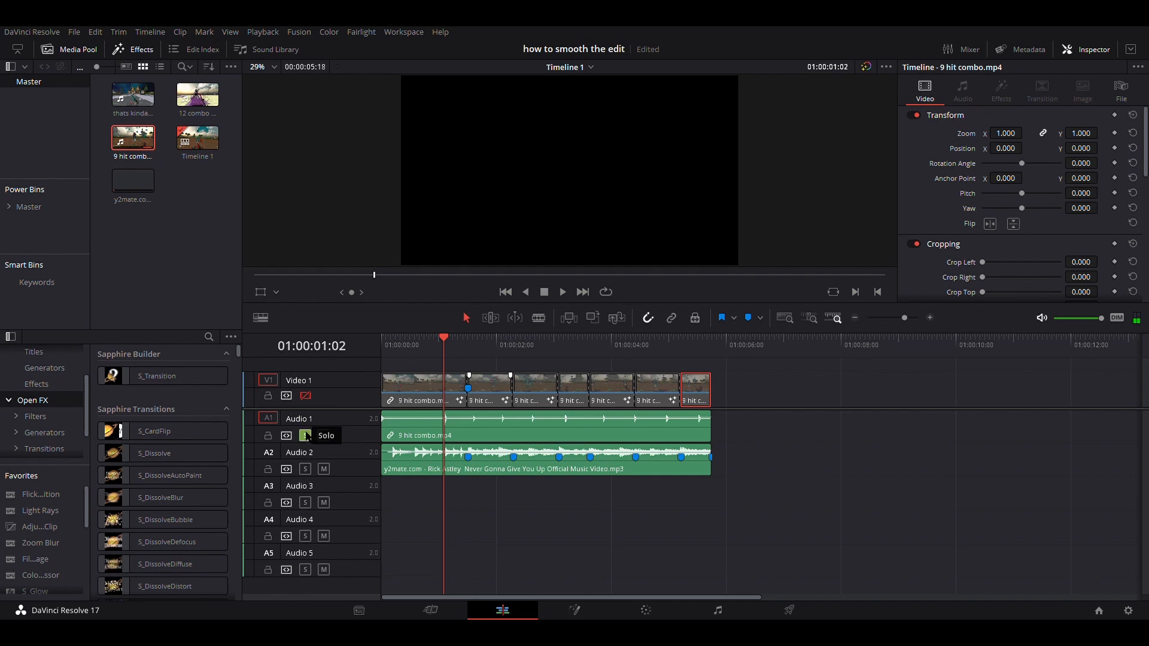
key("space")
left_click(439, 345)
key("ctrl+equal")
key("ctrl+equal")
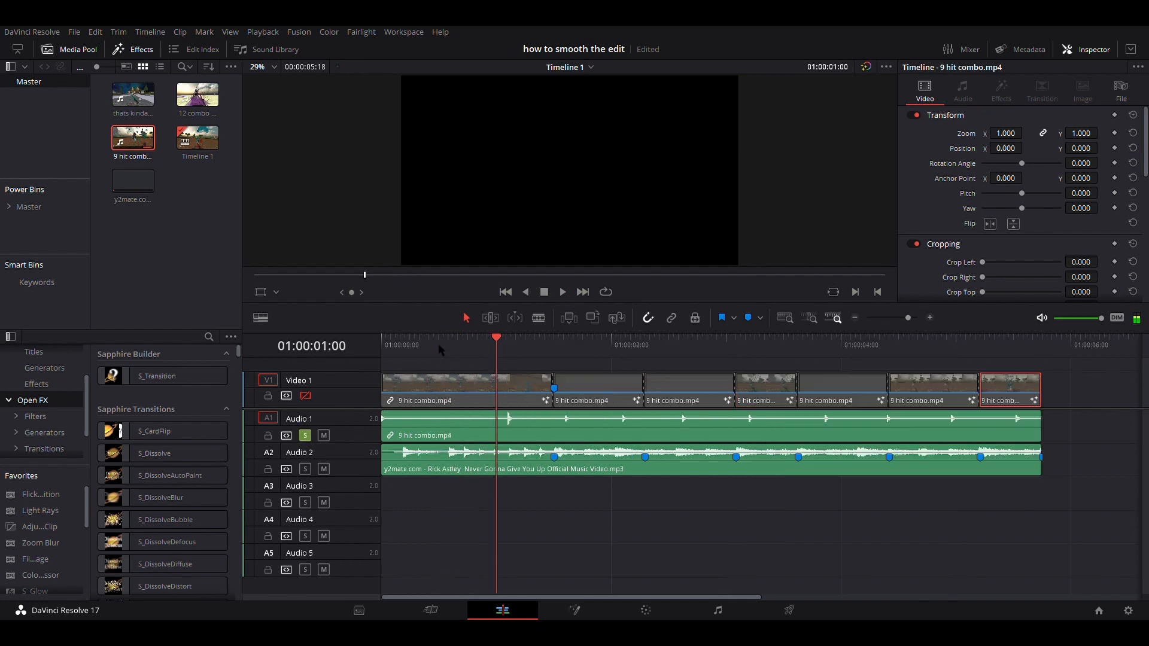
Trim the start of the Audio 1 gameplay clip to the first hit sound at 01:00:01:02.
key("Right")
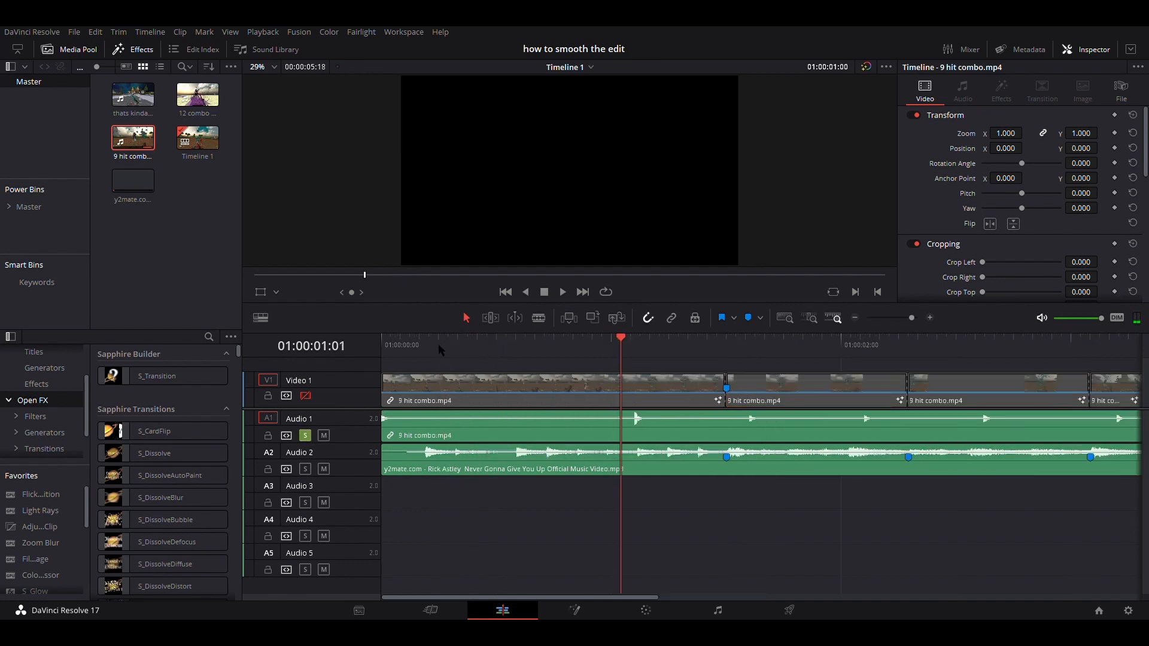
key("Right")
key("Right")
key("Left")
left_click(693, 435)
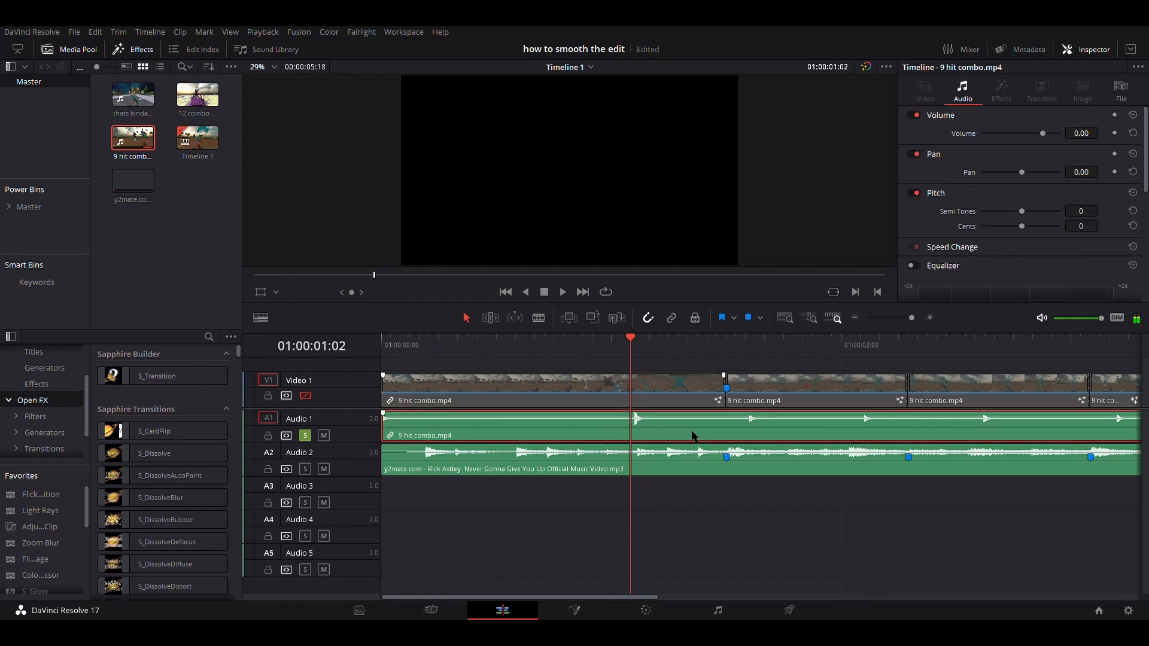
key("shift+bracketleft")
Trim the end of the hit sound at 01:00:01:06 and move the clip to the first beat marker.
key("Right")
key("Right")
key("Right")
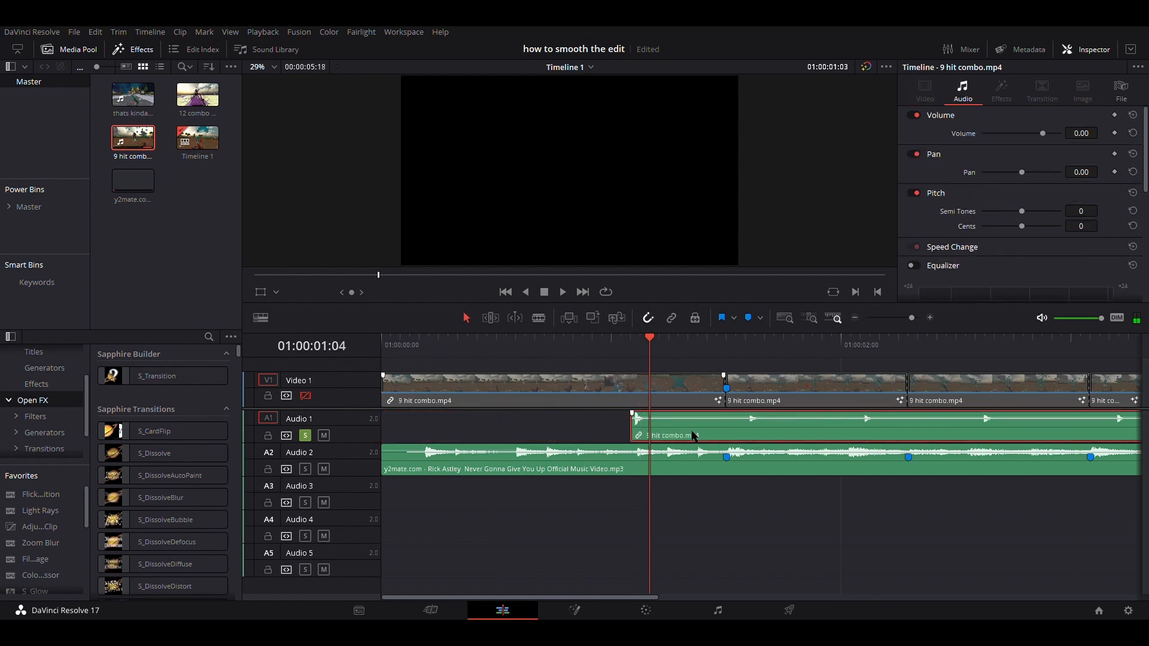
key("Right")
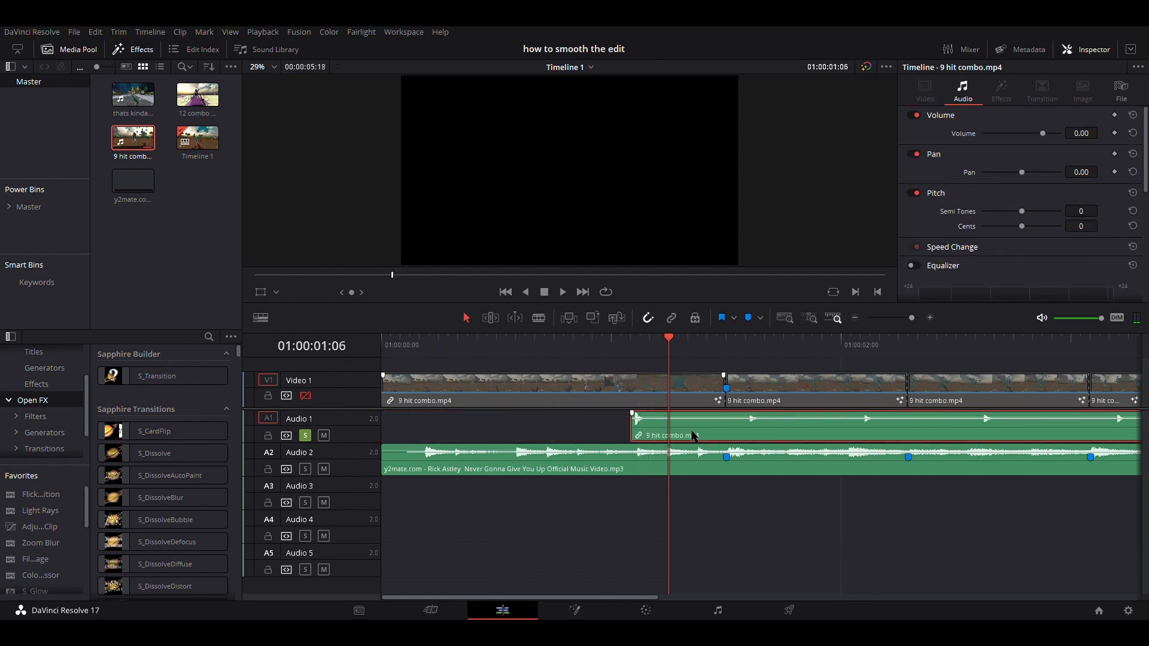
key("shift+bracketright")
left_click_drag(655, 432, 747, 426)
Paste copies of the hit sound on Audio 1 at the second through sixth beat markers.
left_click(910, 350)
key("ctrl+v")
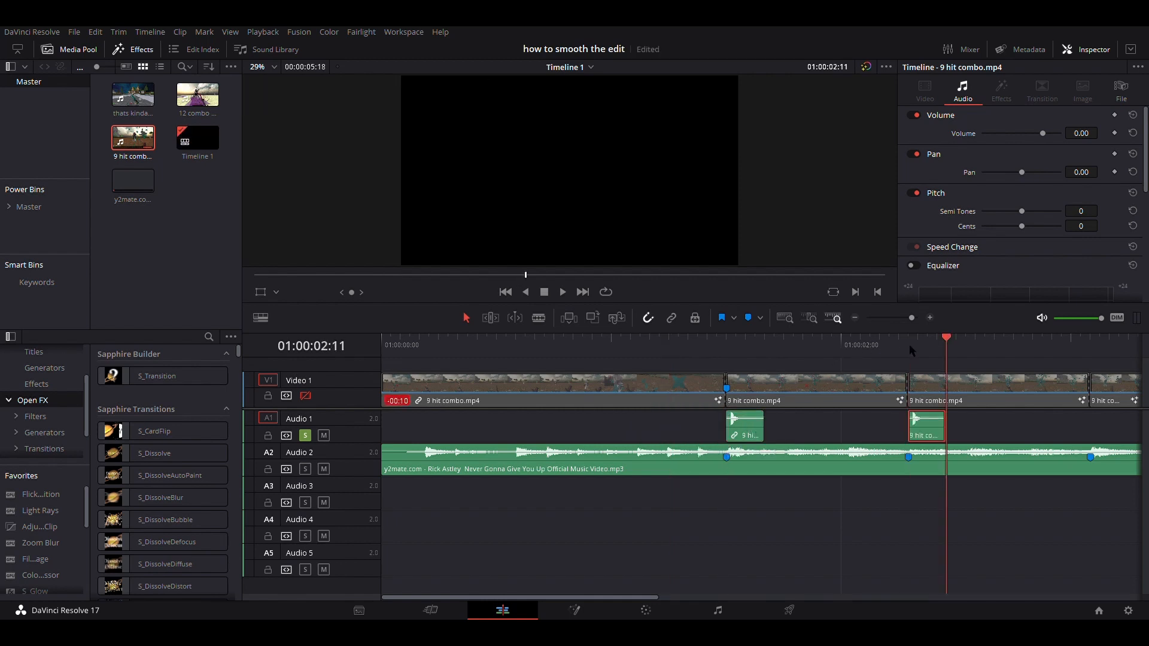
key("ctrl+minus")
left_click(739, 358)
key("ctrl+v")
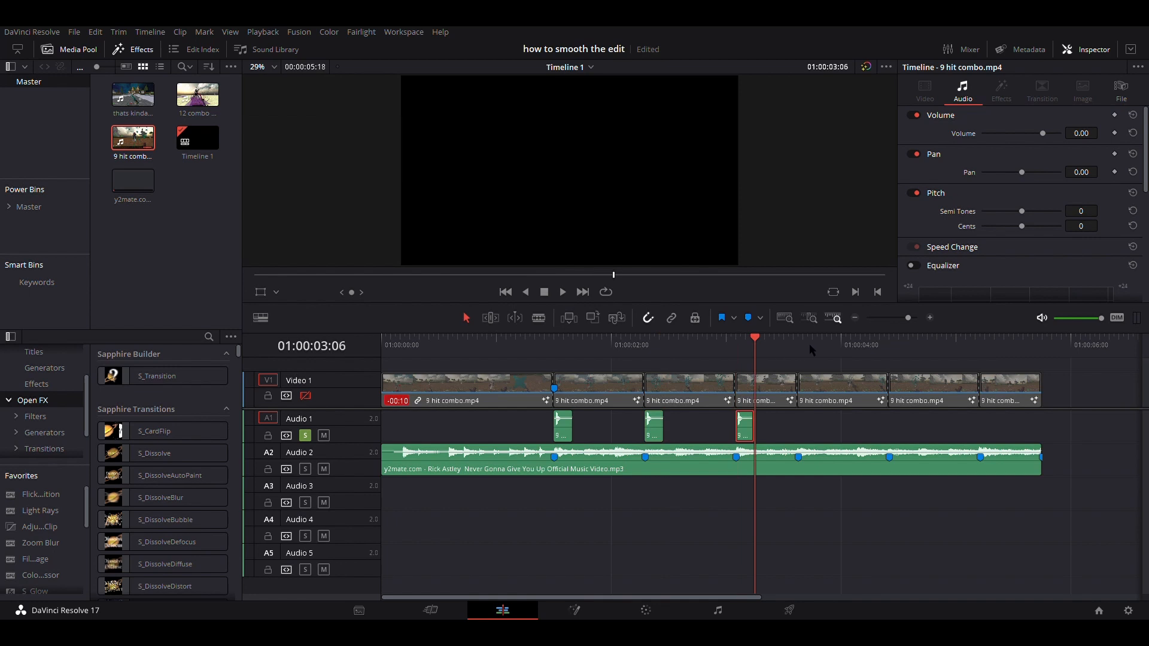
left_click(809, 343)
key("ctrl+v")
left_click(886, 341)
key("ctrl+v")
left_click(980, 347)
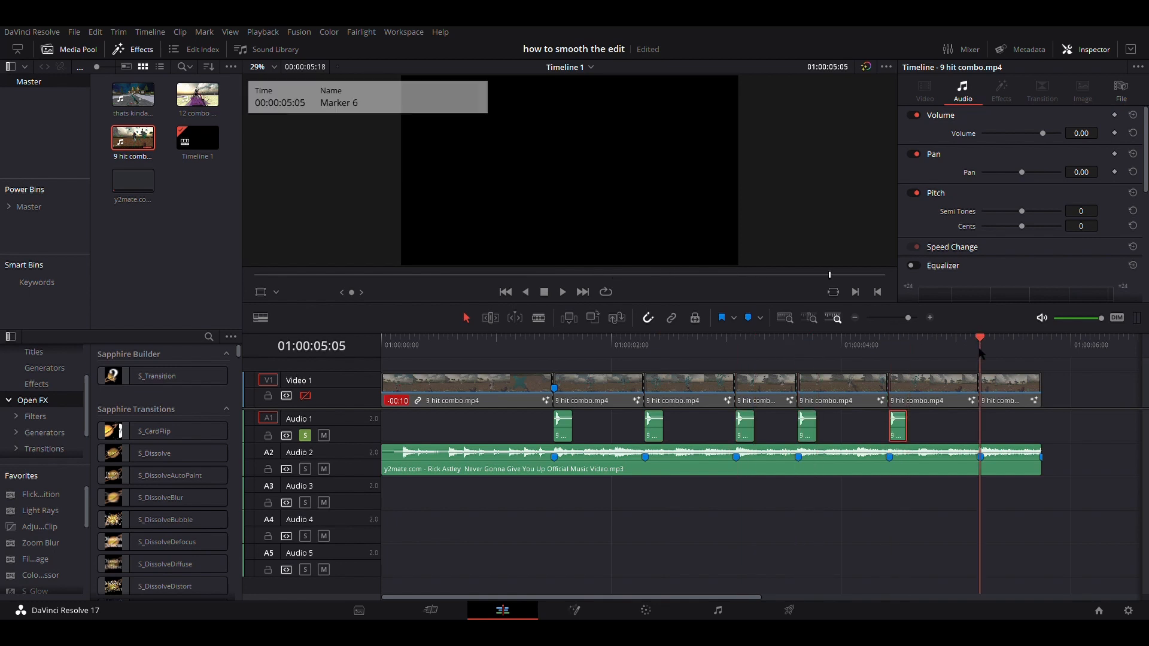
key("ctrl+v")
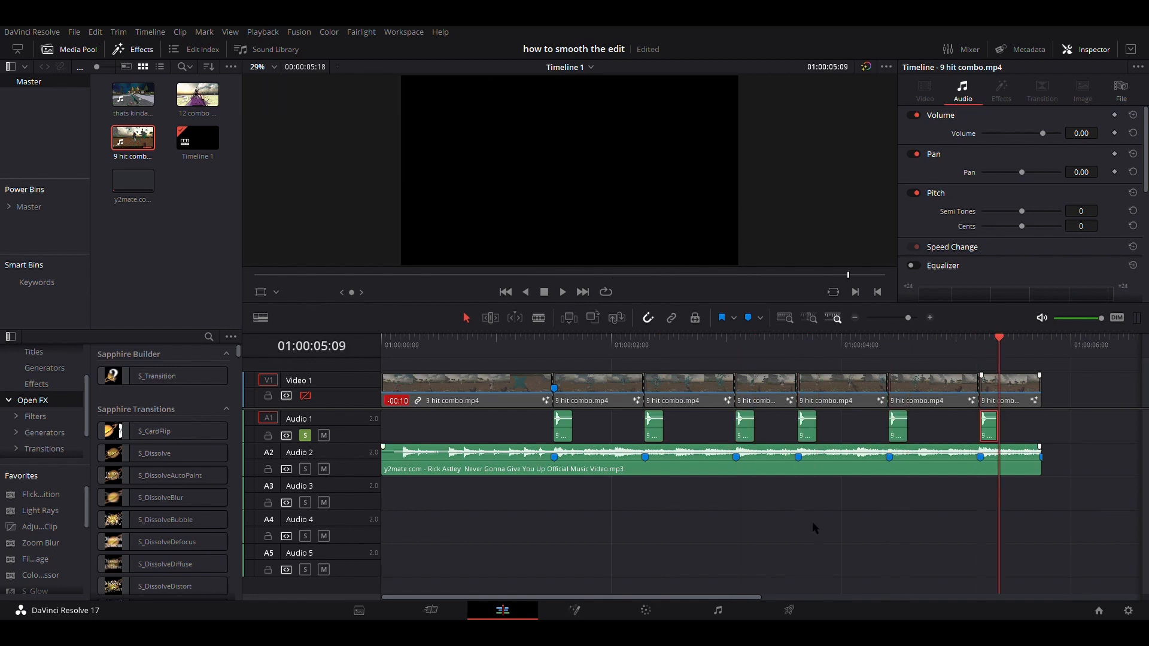
Unsolo Audio 1, re-enable the Video 1 track, and preview the edit briefly from the beginning.
left_click(305, 435)
left_click(306, 396)
left_click(446, 340)
left_click_drag(441, 350, 378, 353)
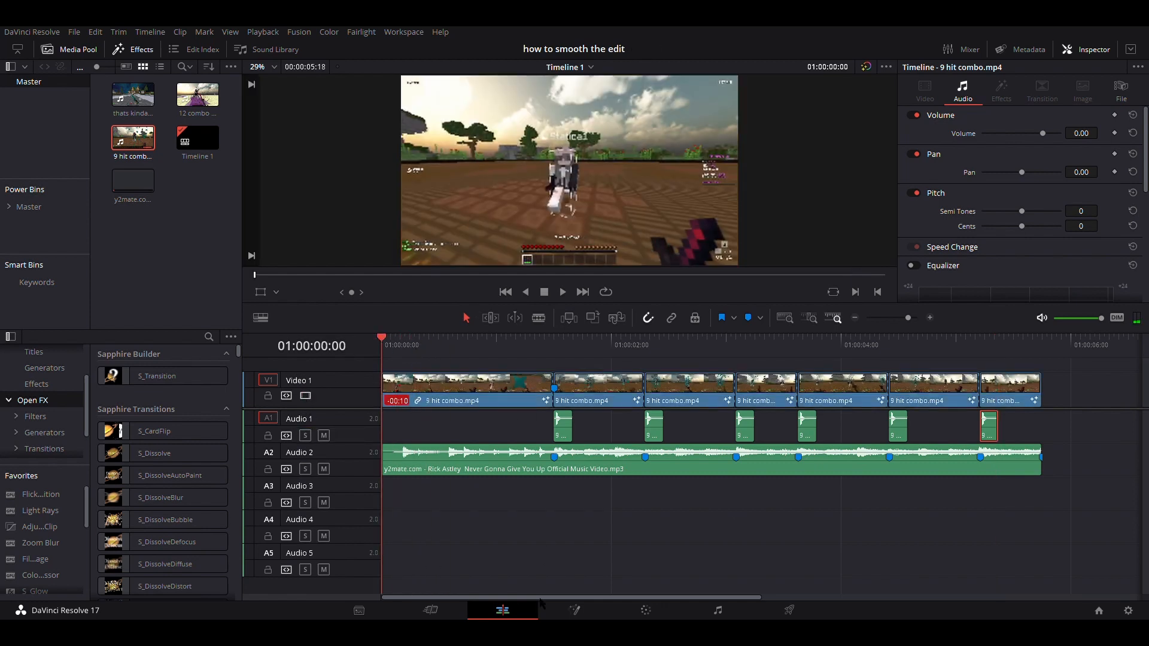
key("space")
key("space")
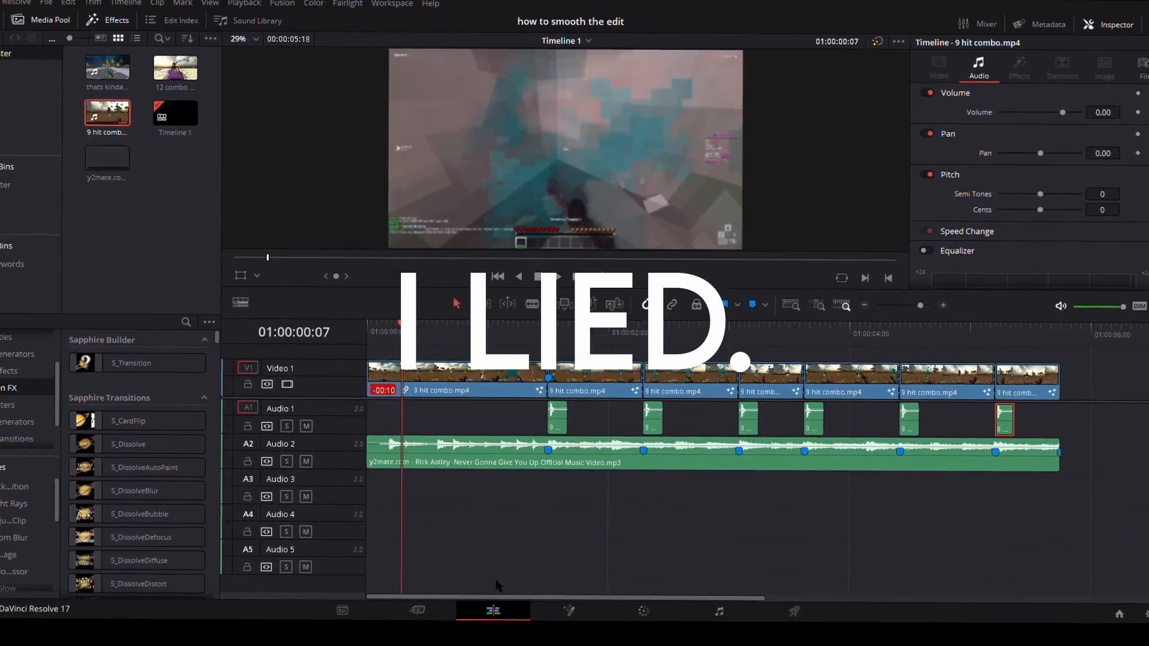
Return to 01:00:00:00 and replay the edit to check the speed ramps against the hit sounds.
left_click_drag(403, 339, 371, 347)
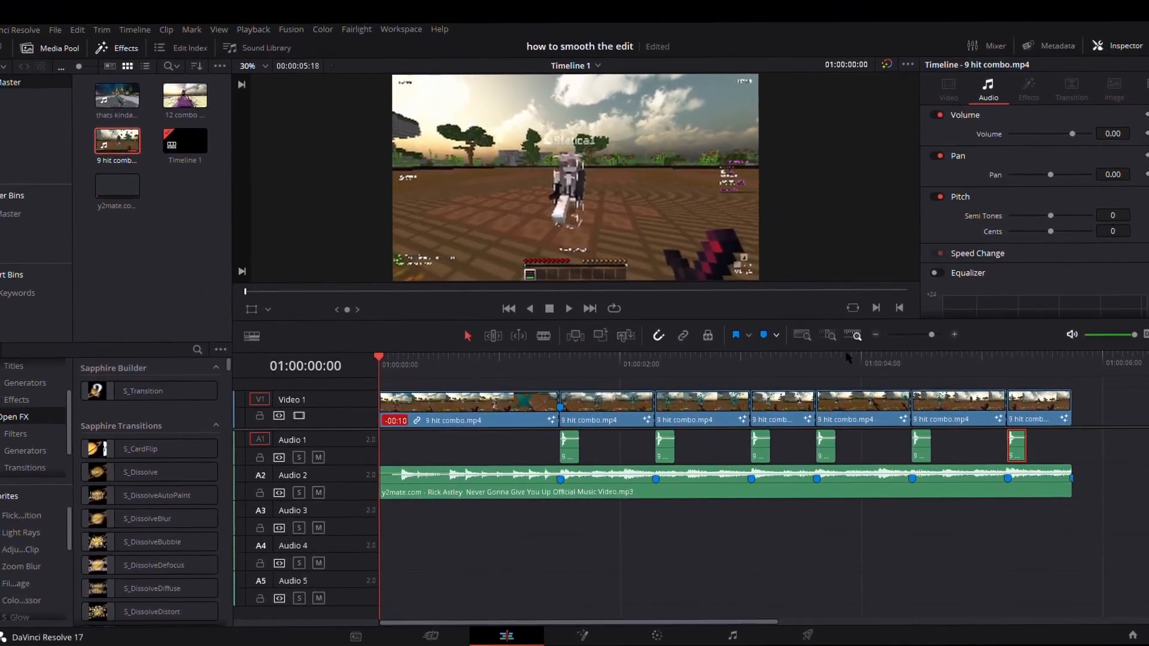
left_click_drag(1078, 369, 440, 419)
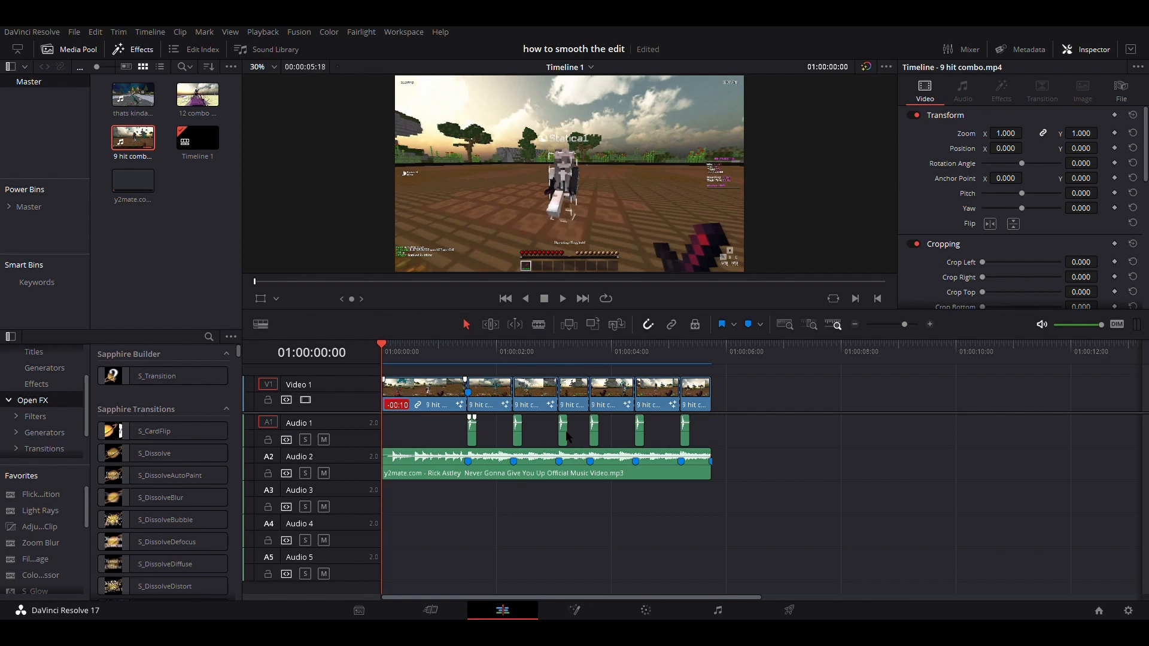
key("space")
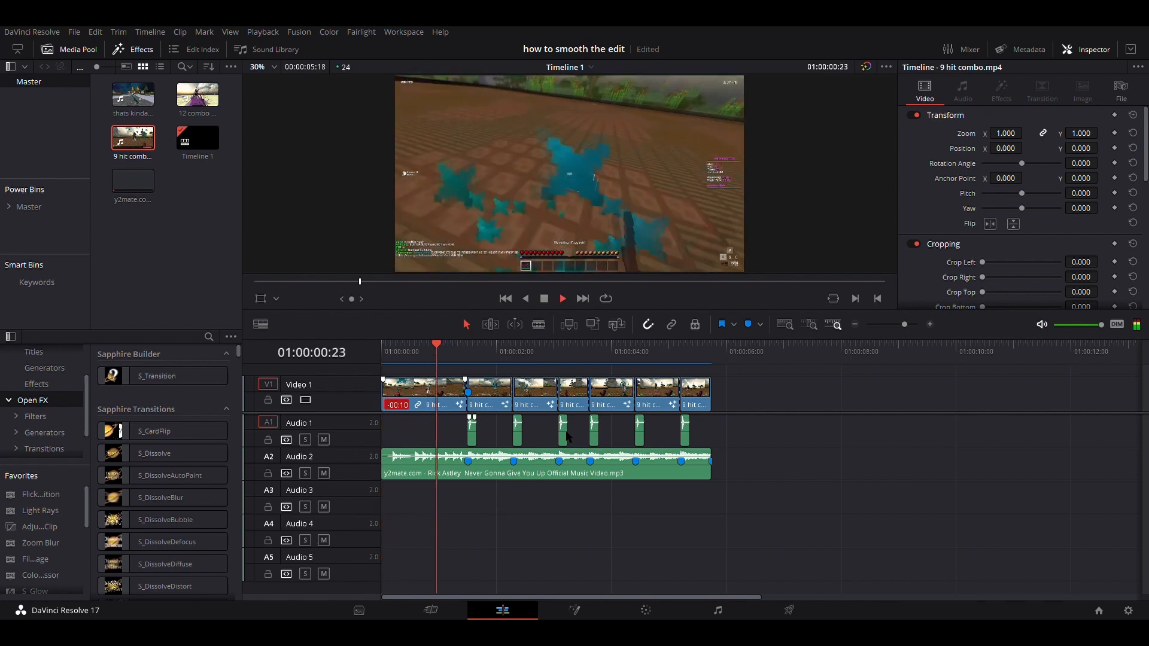